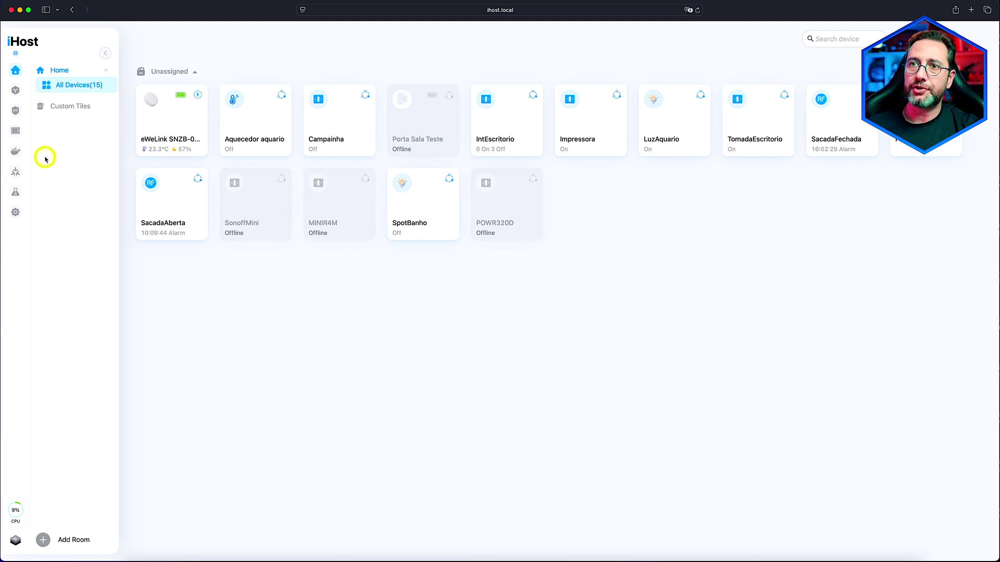
Search Docker hub for "nodered" and add nodered/node-red to the add-on list
click(16, 151)
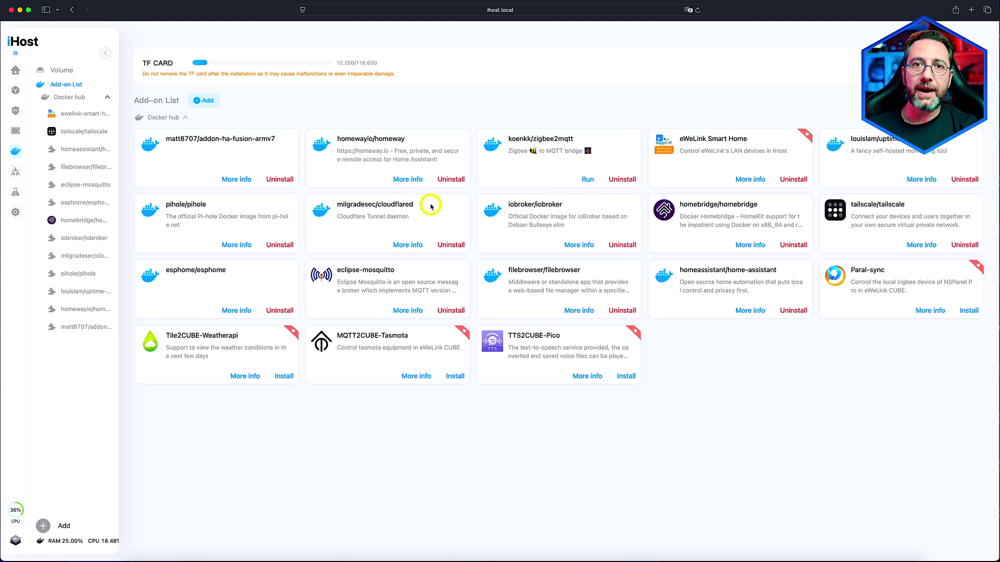
click(207, 101)
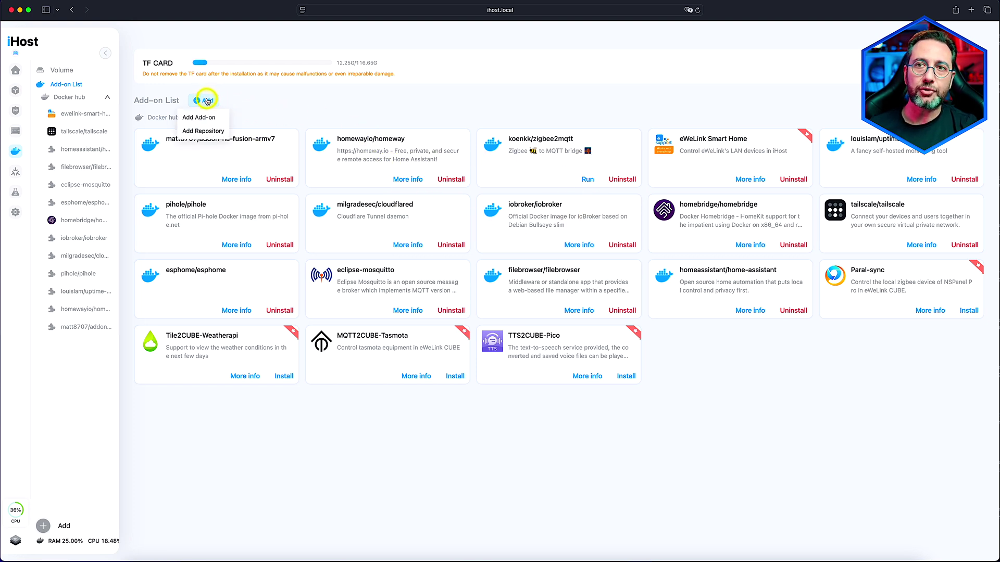
click(206, 100)
click(204, 101)
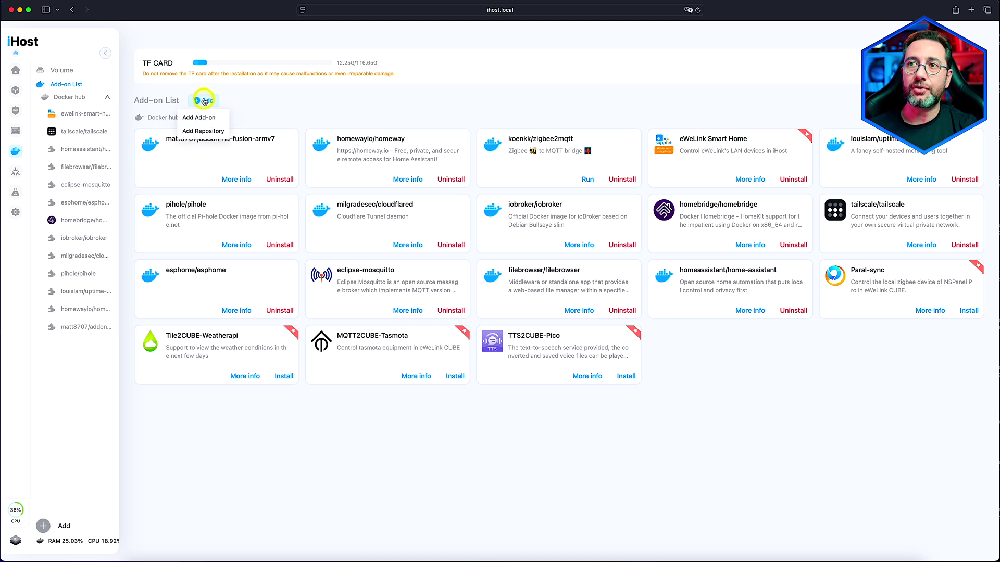
click(204, 118)
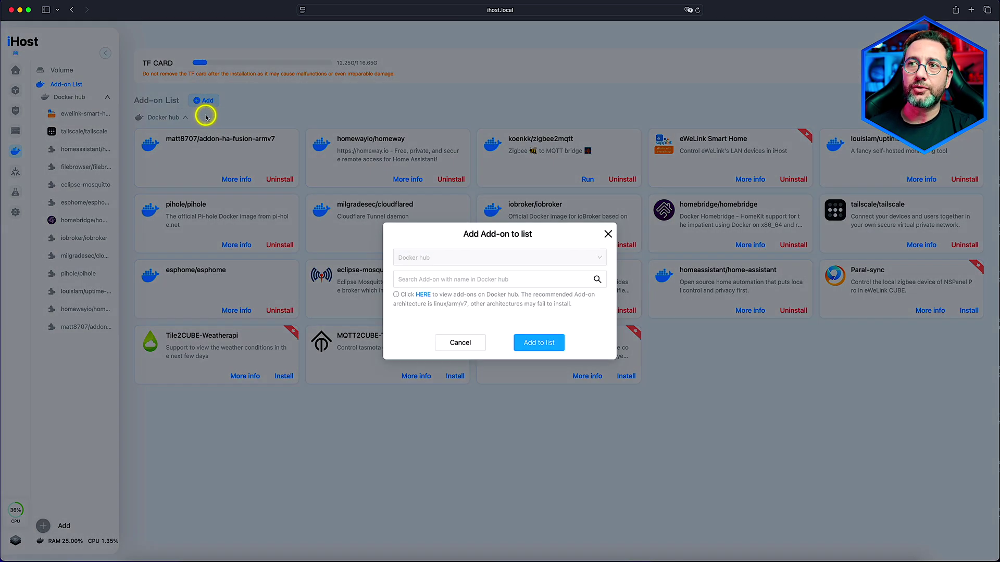
click(469, 278)
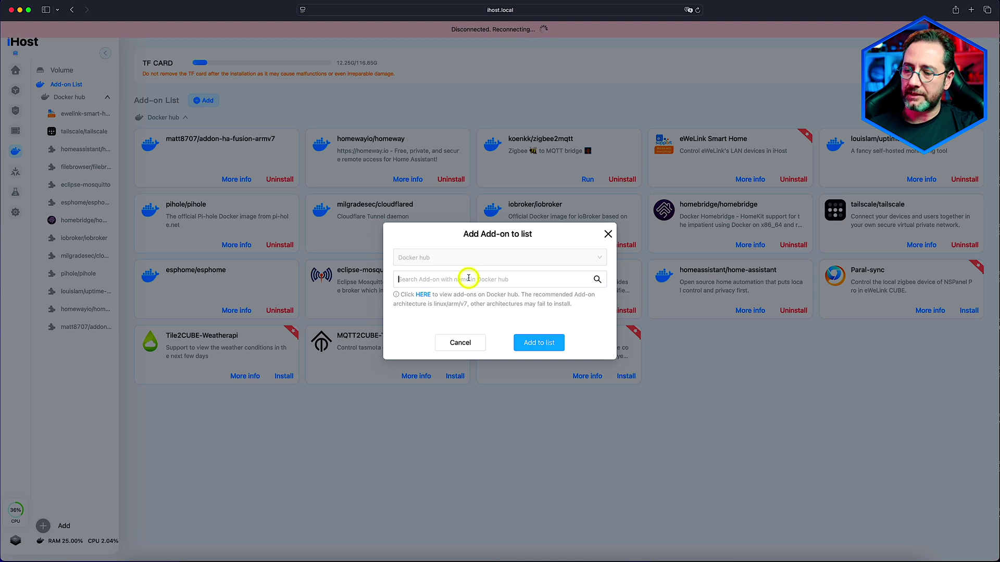
text(nodered)
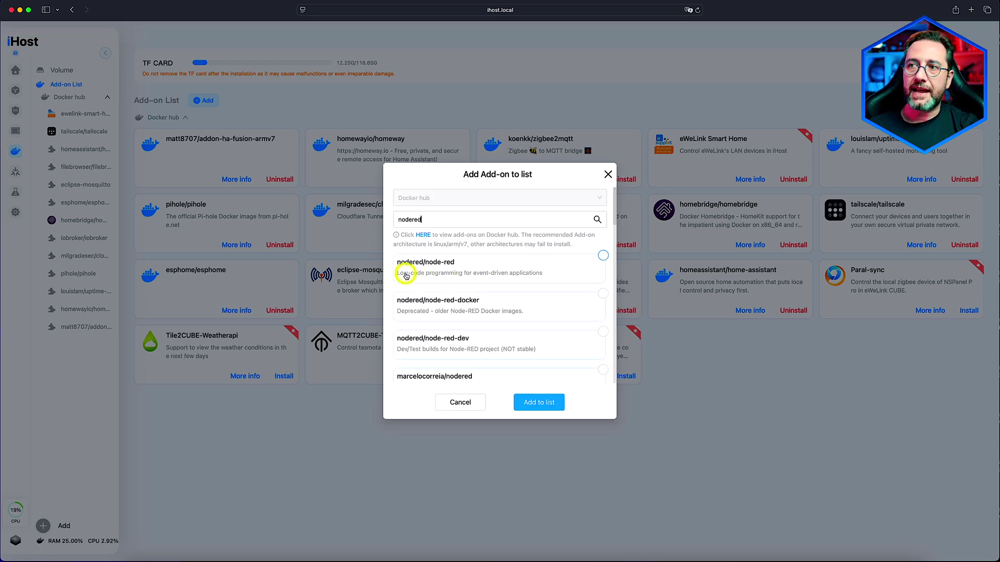
click(603, 257)
click(538, 402)
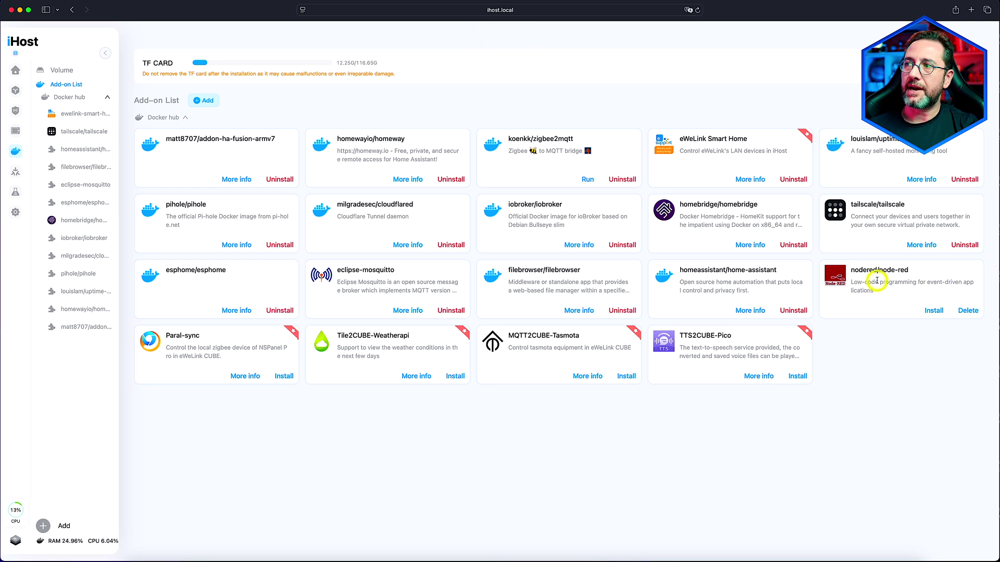
Install the nodered/node-red add-on and run it with the host network and the default /data add-on volume
click(933, 310)
click(509, 378)
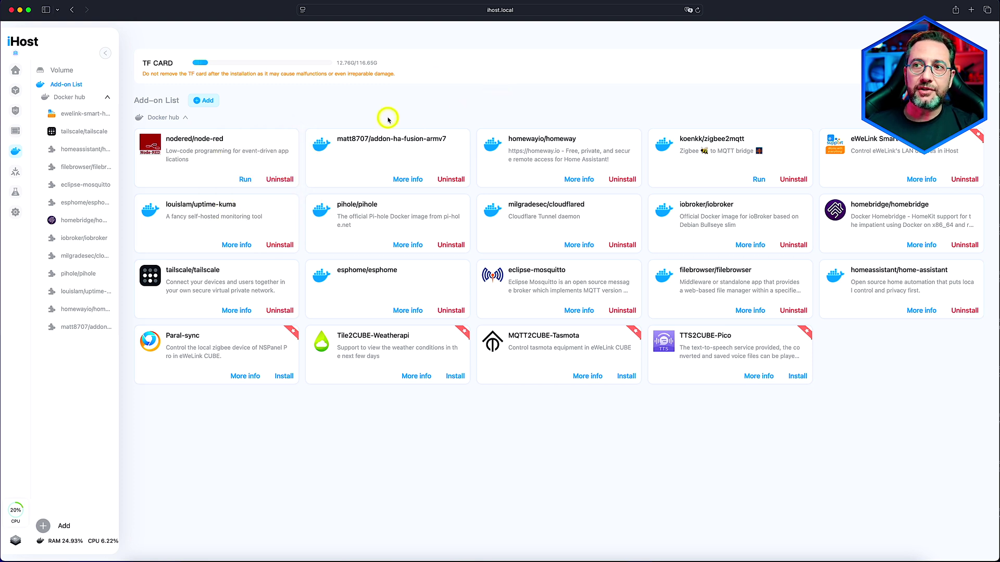
click(245, 179)
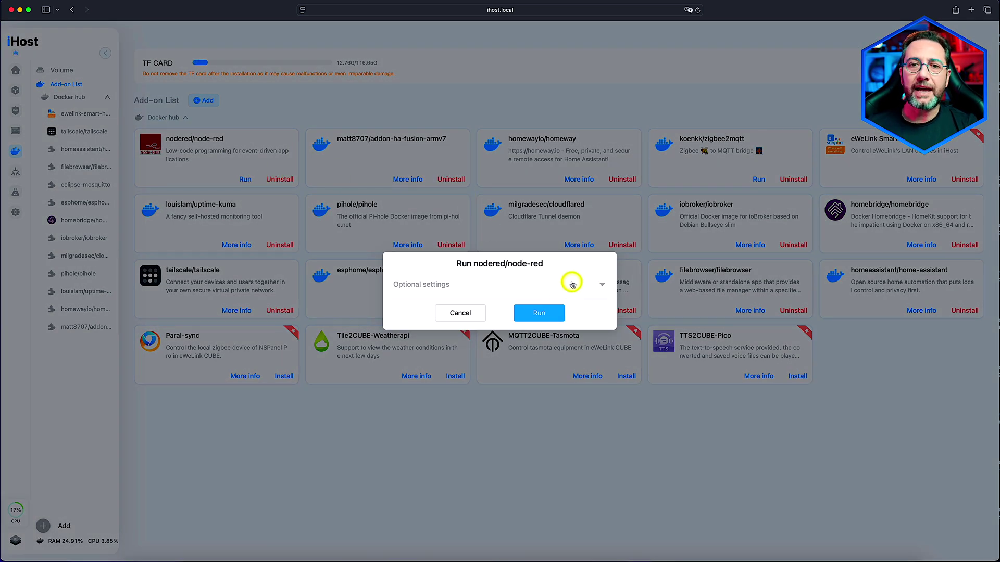
click(600, 285)
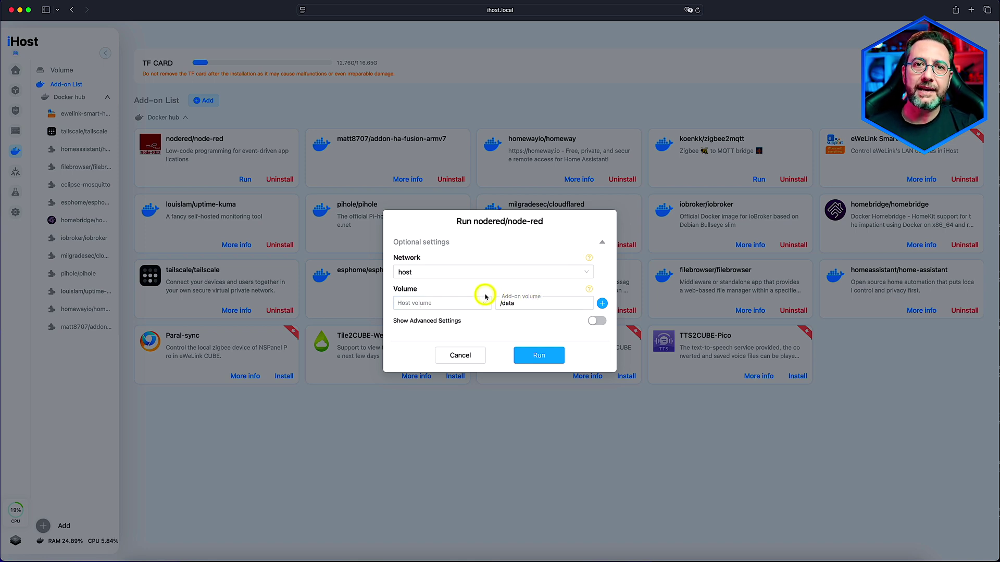
click(539, 356)
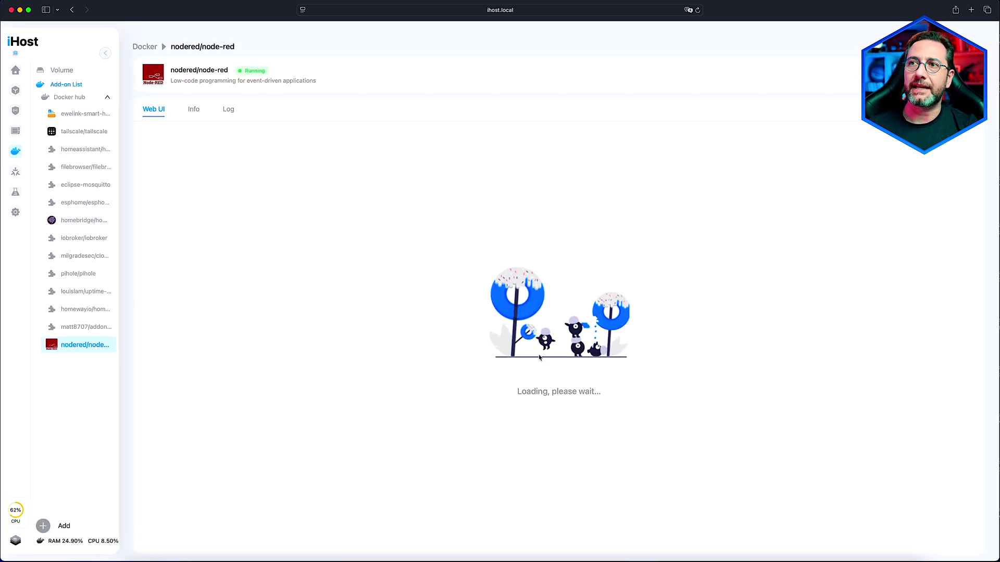
Open the Node-RED editor through the add-on's port 1880 link and dismiss the welcome tour
click(193, 110)
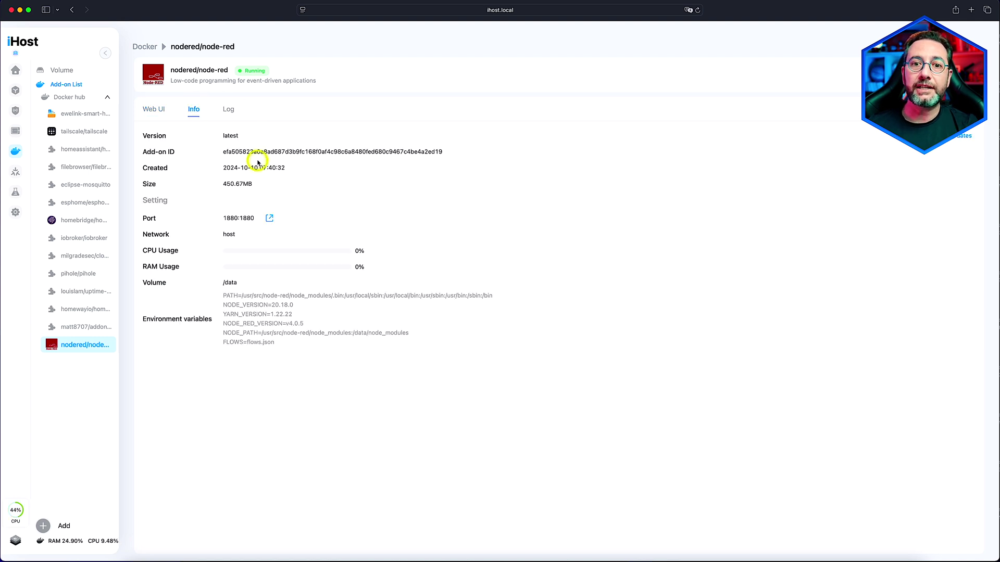
click(270, 218)
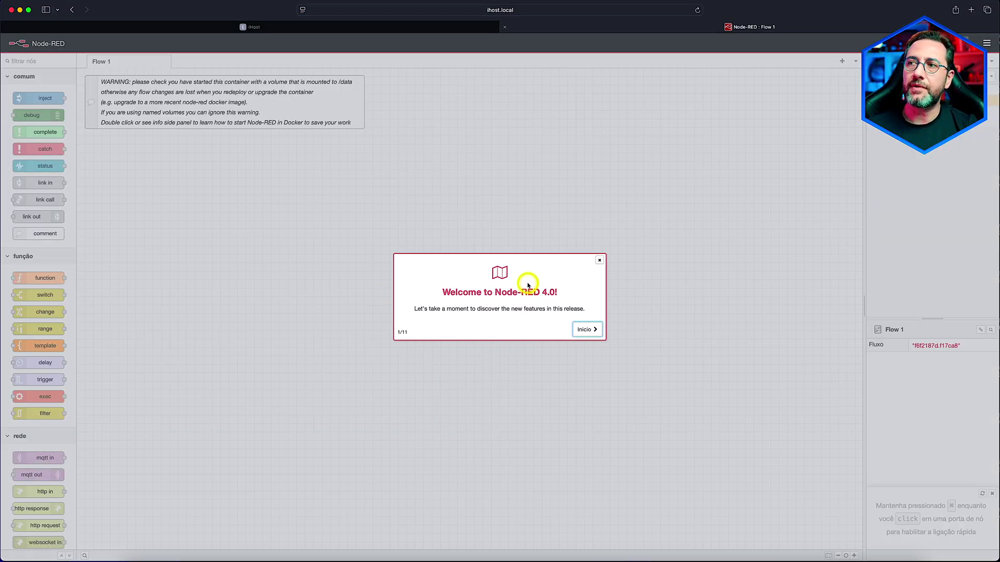
click(599, 261)
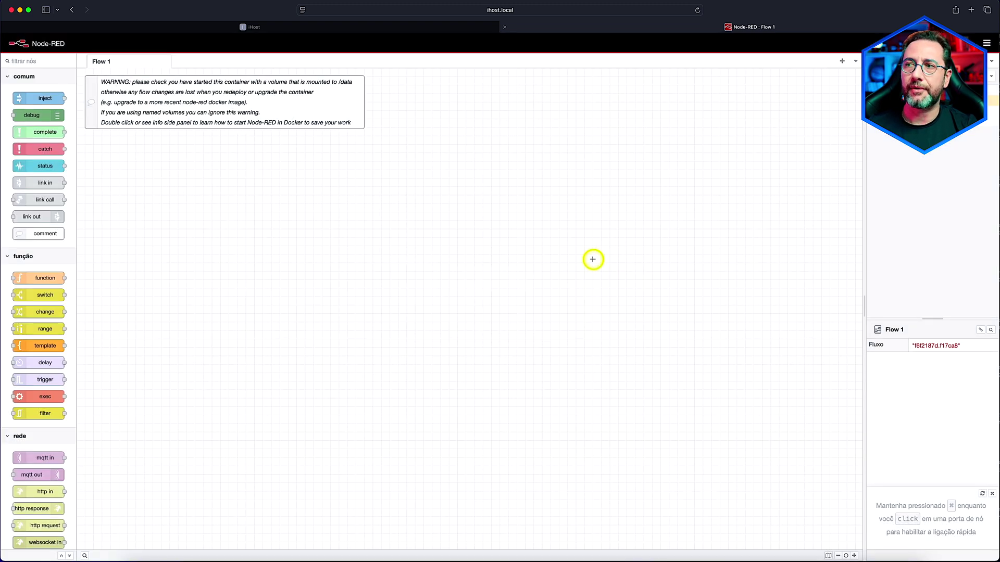
Examine the Node-RED editor's full web address and the node categories available in its palette
click(475, 12)
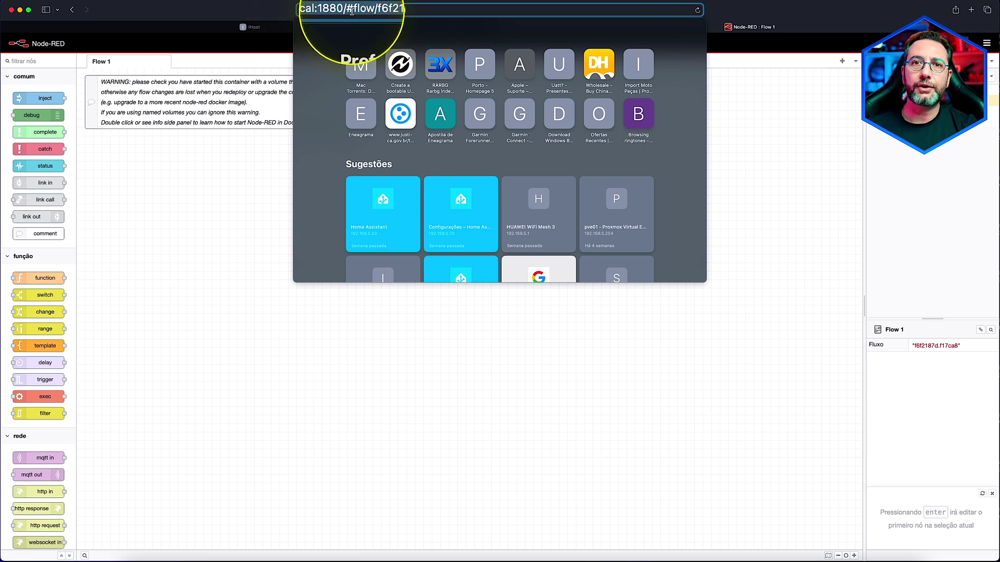
click(220, 200)
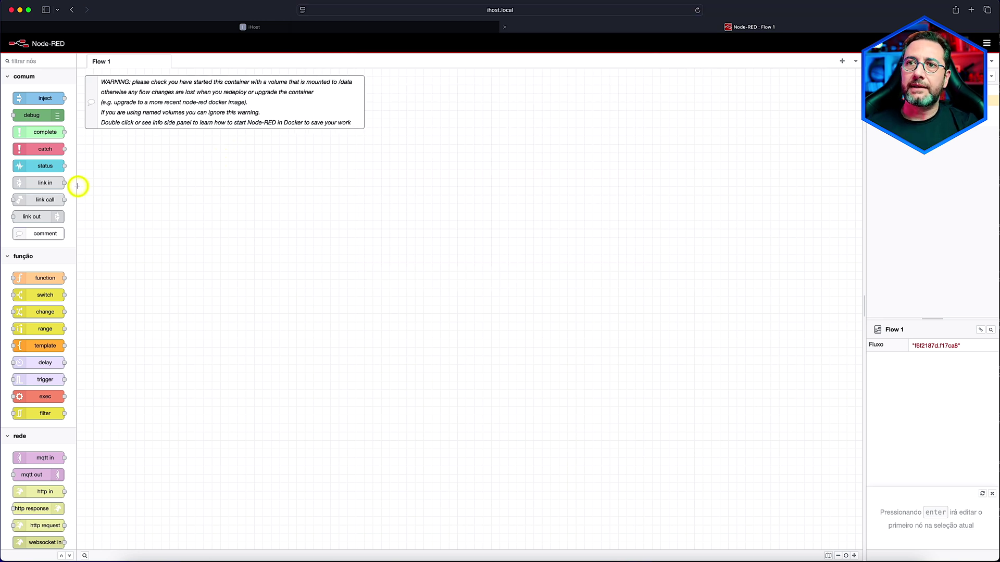
scroll(50, 216, down, 5)
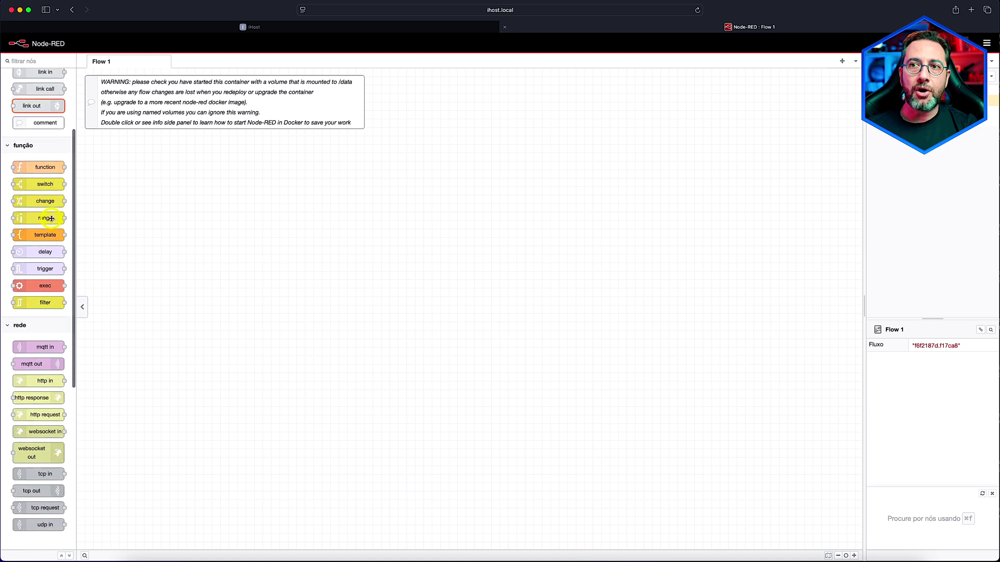
scroll(51, 219, down, 4)
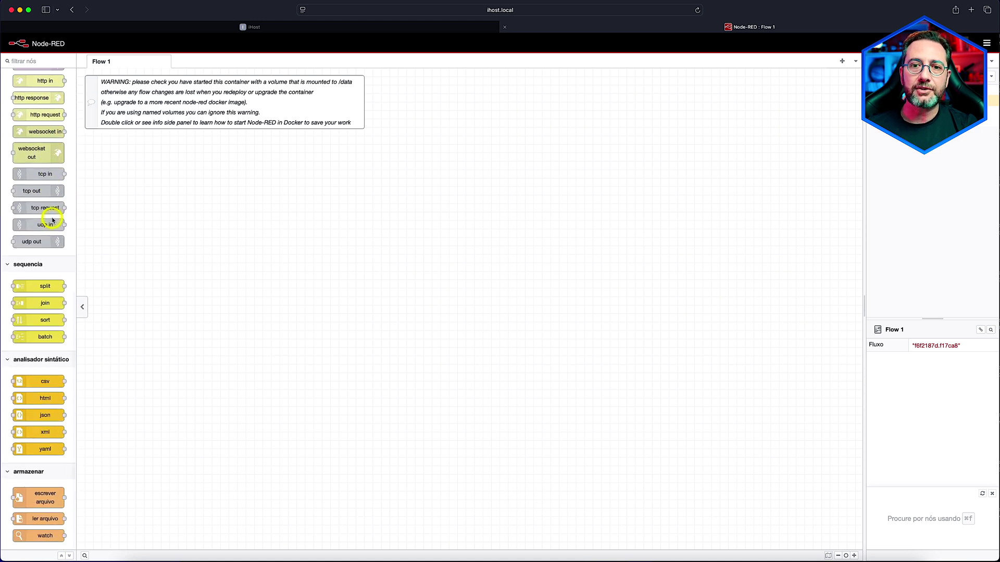
scroll(53, 219, up, 10)
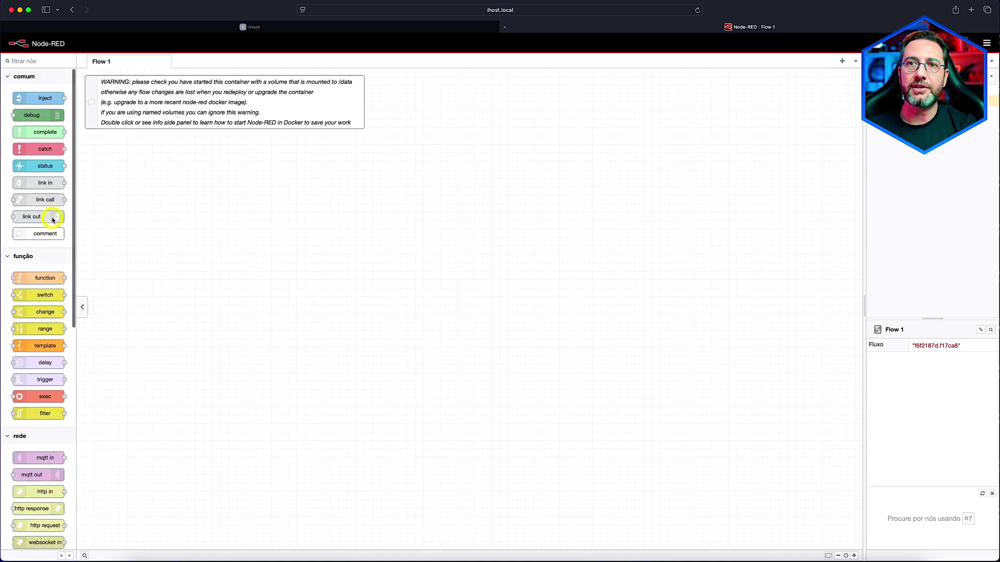
mouse_move(52, 218)
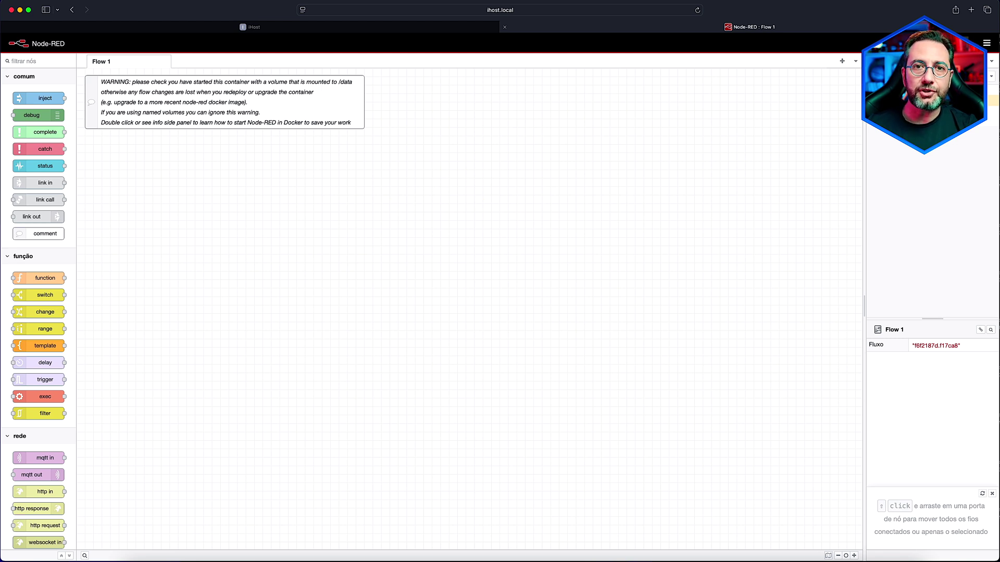
Find the node-red-contrib-ewelink-cube module by searching for "ewelink-cube", install it and close the user settings
click(987, 45)
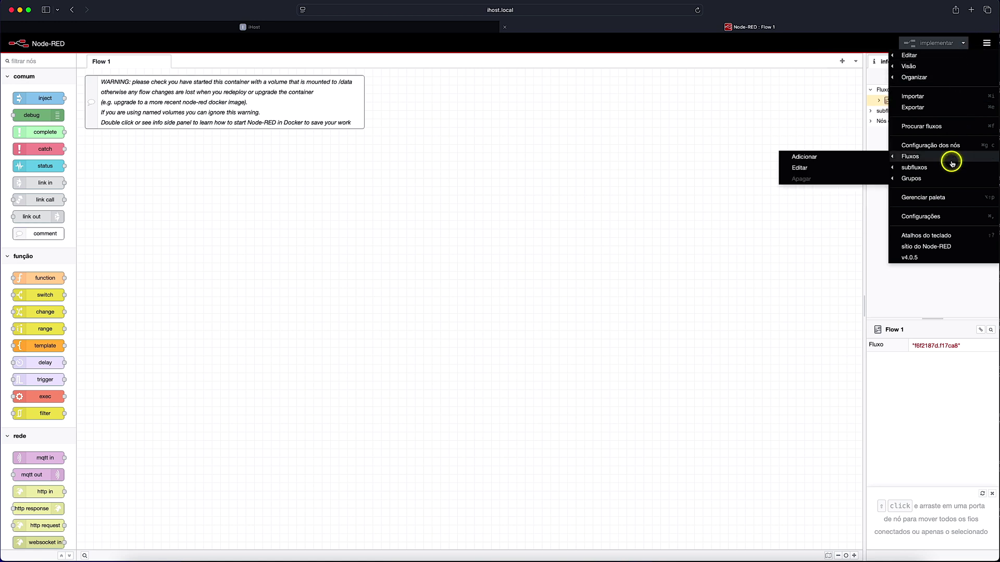
click(937, 198)
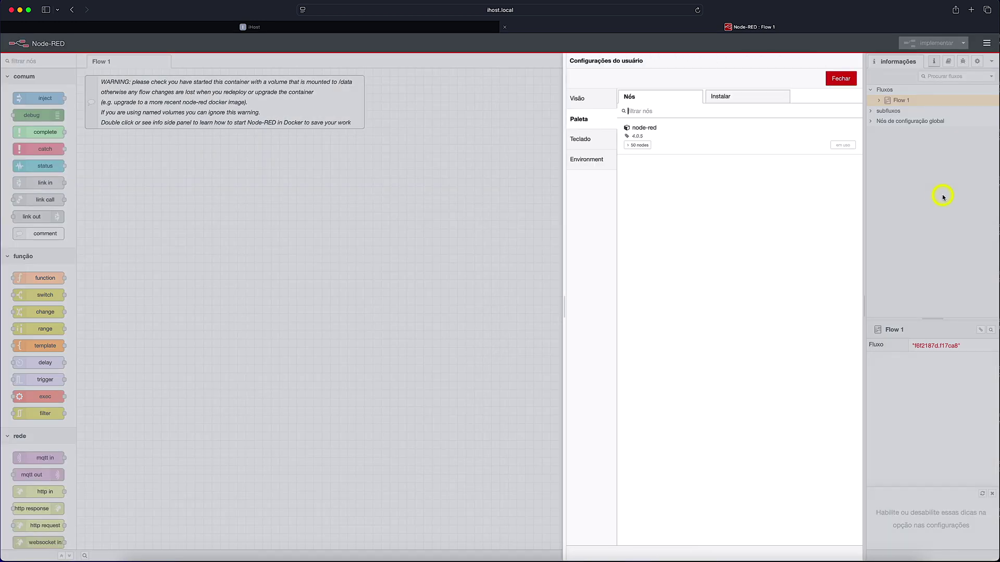
click(735, 97)
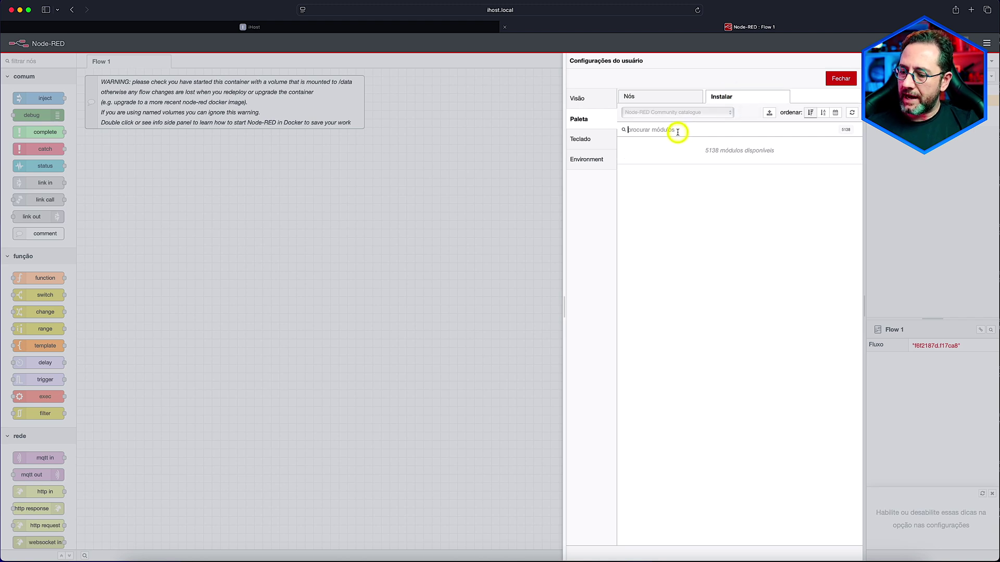
text(ewelink)
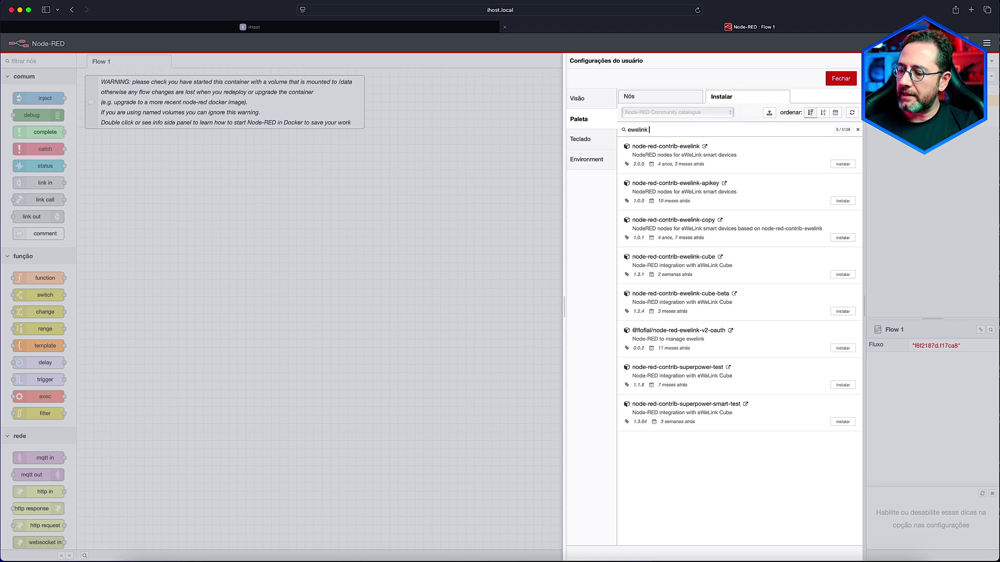
text(-cube)
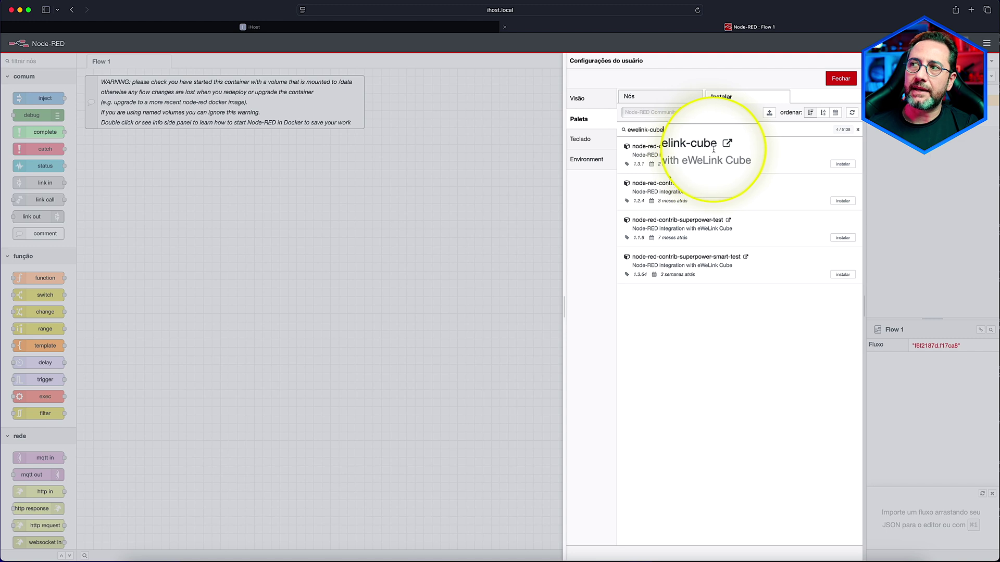
click(843, 165)
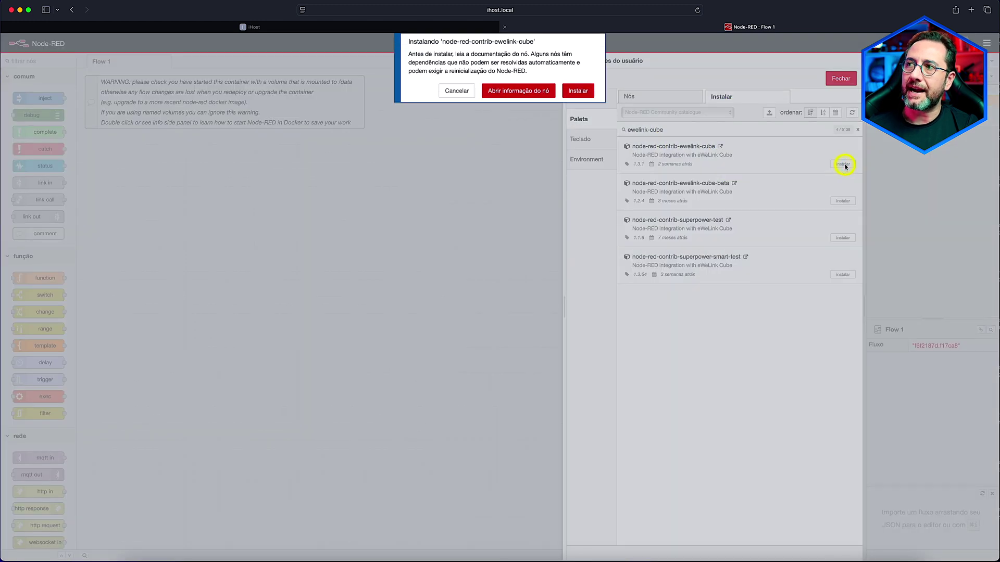
click(577, 90)
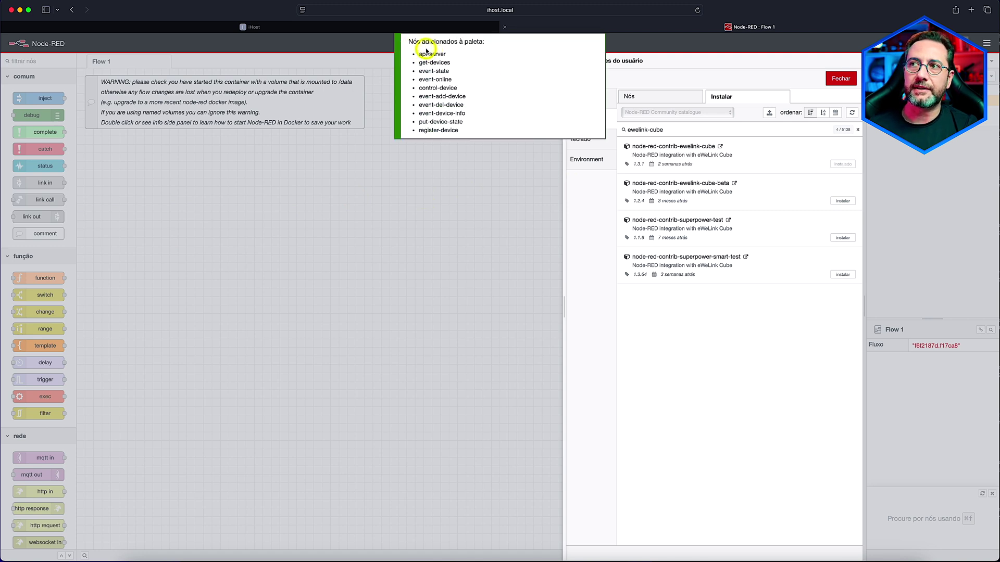
click(829, 86)
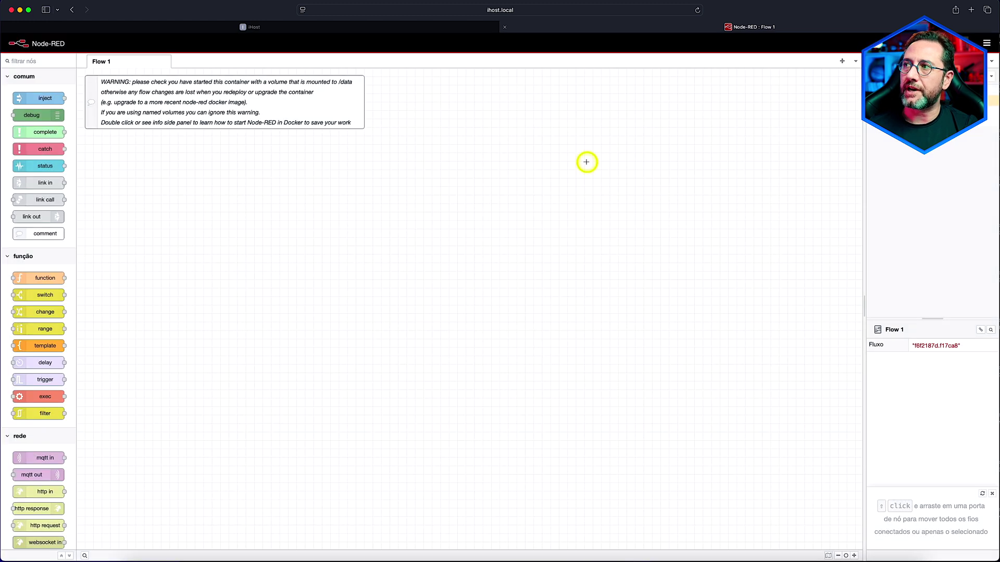
Place an eWeLink Cube get-devices node in the middle of Flow 1 and open a new api-server configuration for it
scroll(52, 346, down, 12)
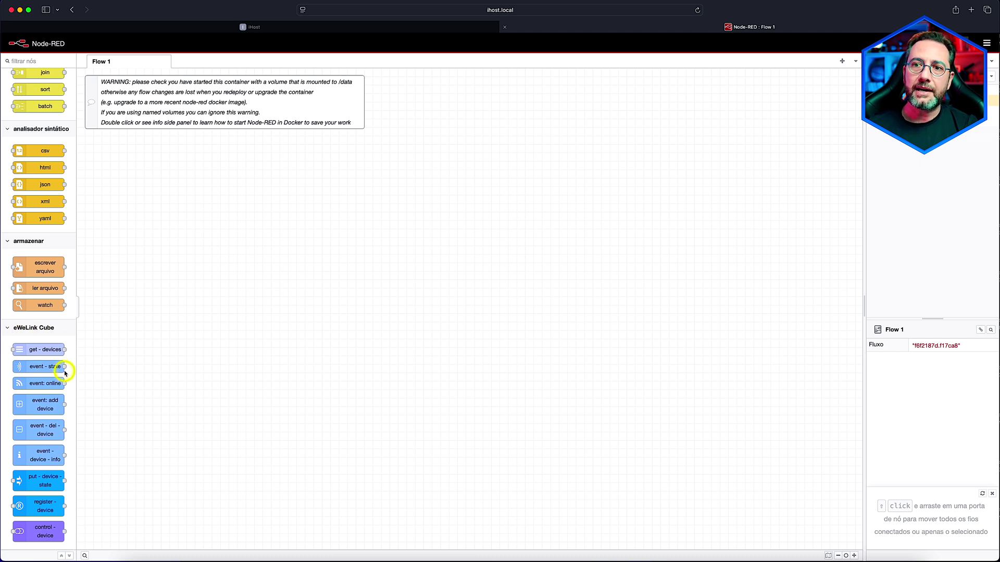
drag(38, 348, 359, 278)
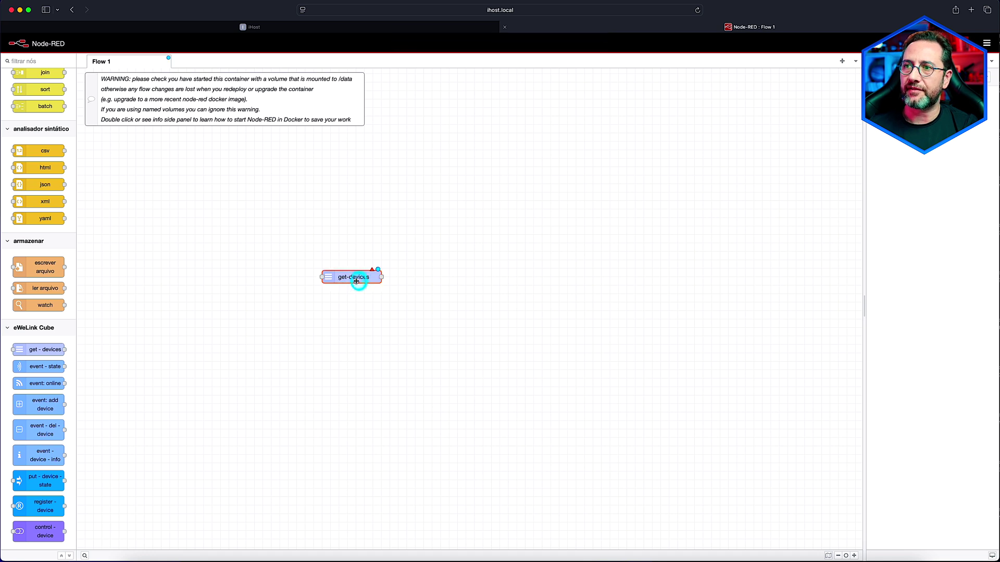
double_click(353, 278)
click(763, 136)
click(762, 133)
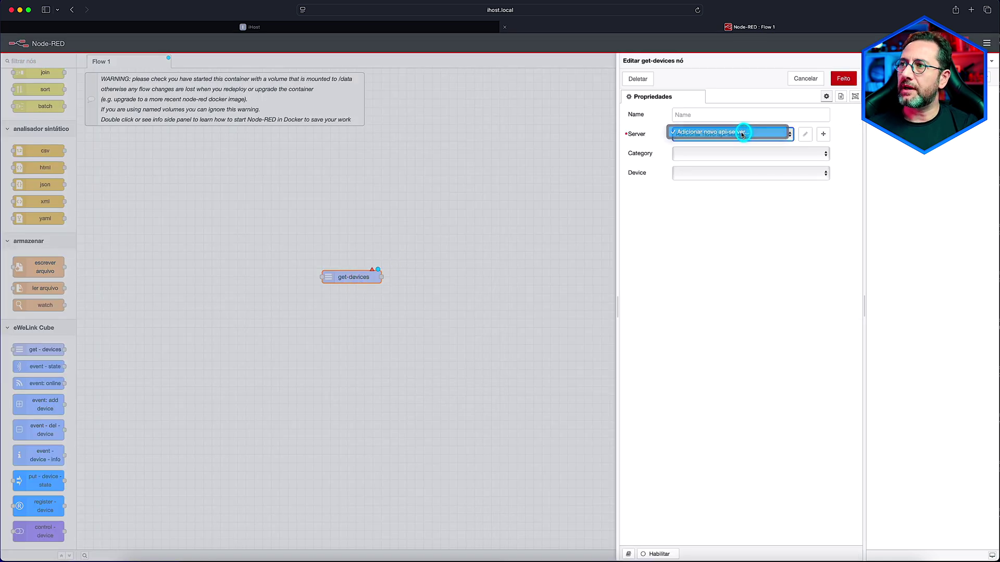
click(804, 134)
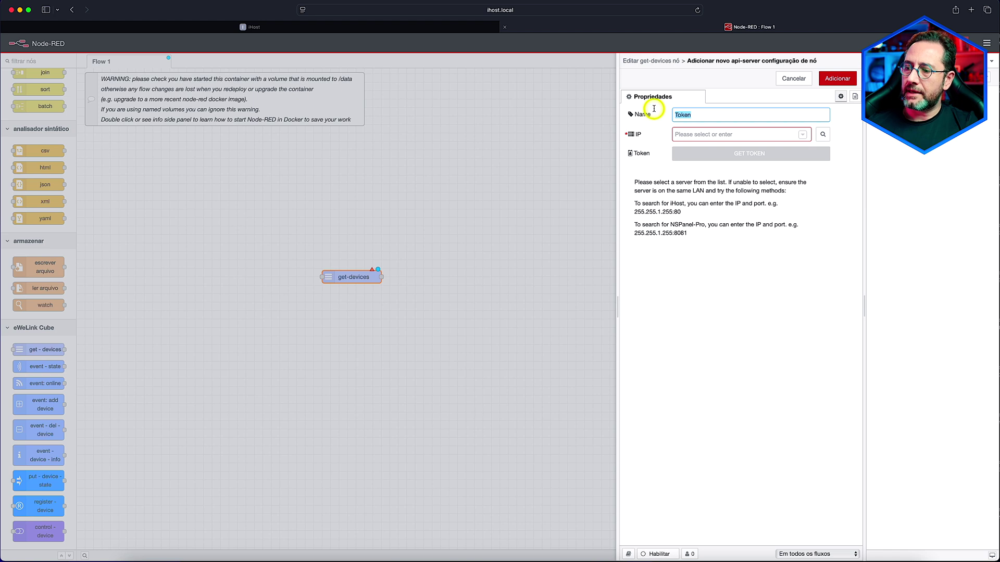
Name the api-server iHost, set its IP to 192.168.5.57 and search for the server to connect to it
text(iHost)
key(Tab)
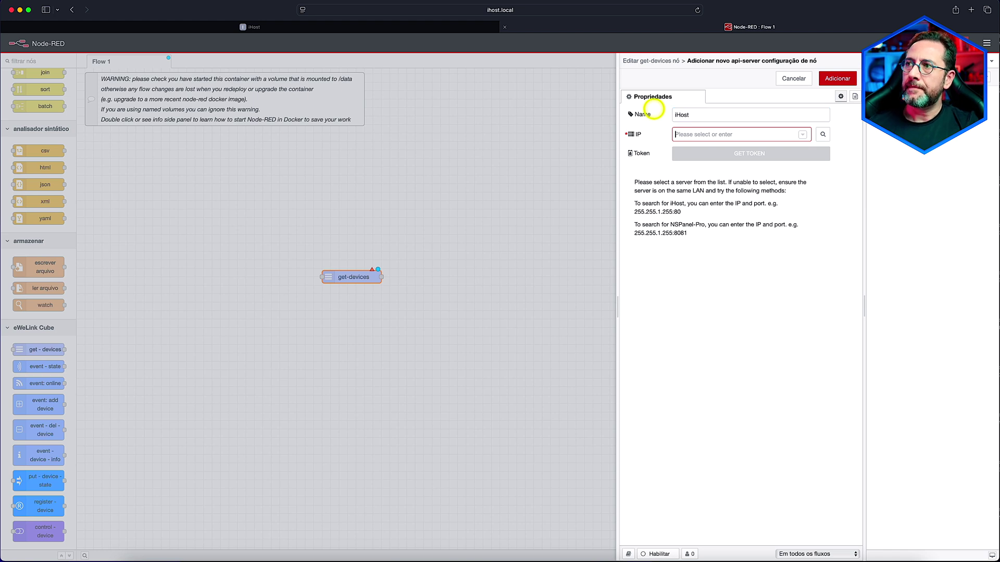
text(192.168.5.57)
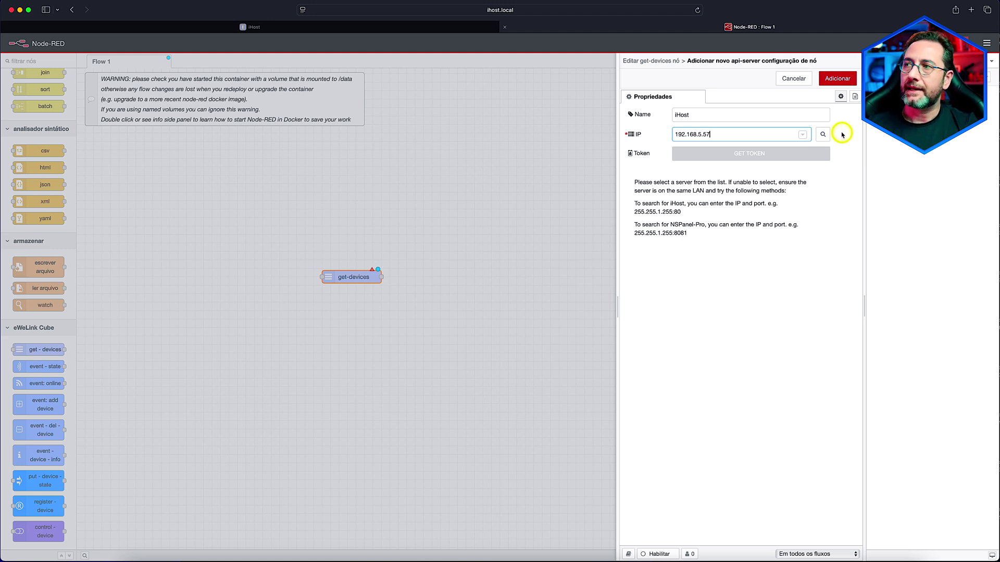
click(823, 135)
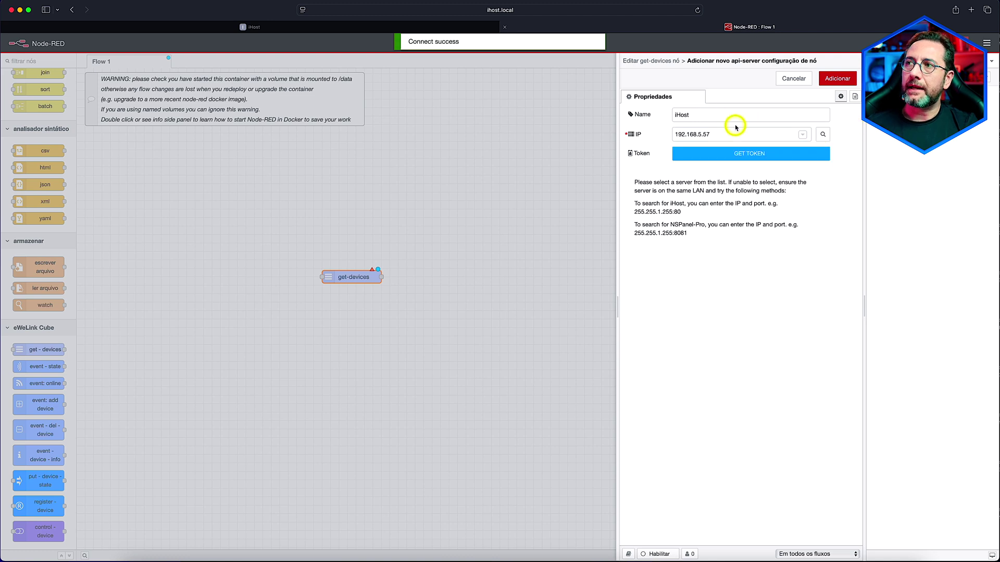
Request the access token for the api-server and allow it in the iHost web interface, returning to Node-RED
click(753, 154)
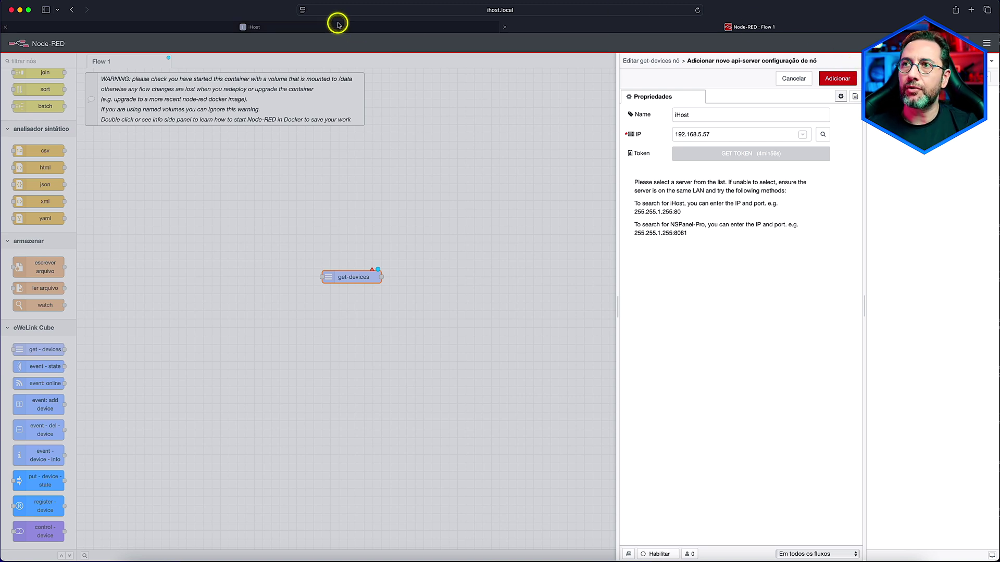
click(322, 26)
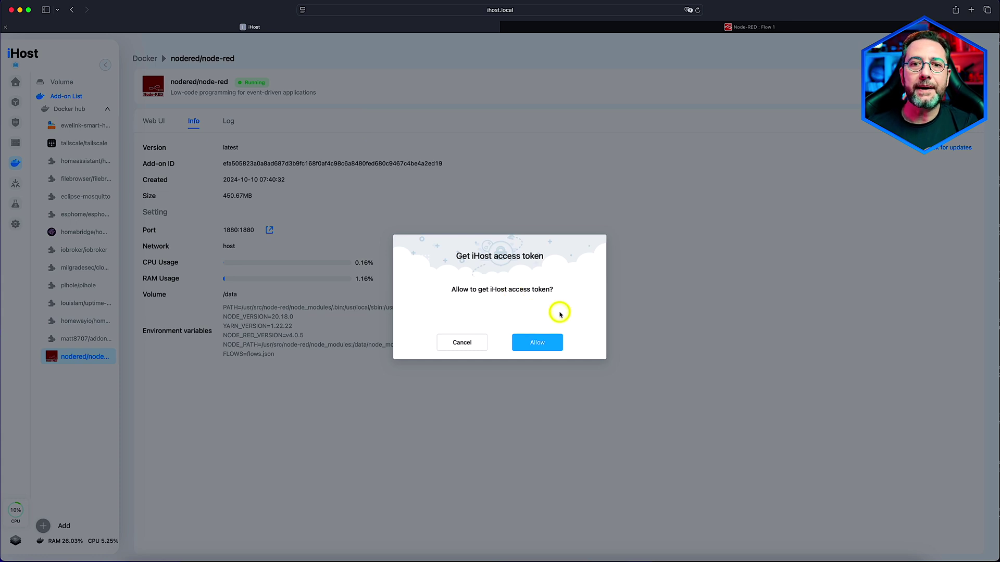
click(535, 341)
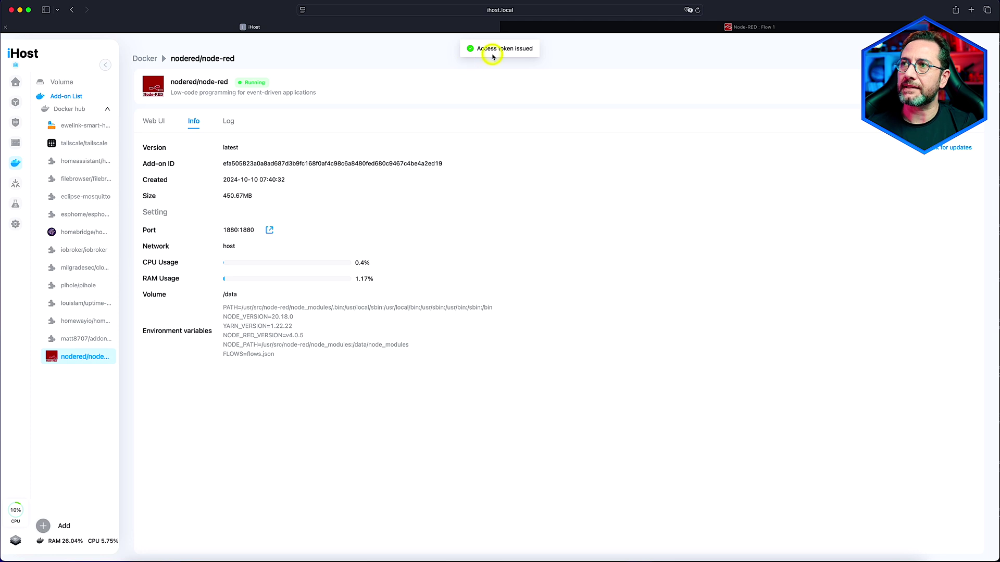
click(710, 30)
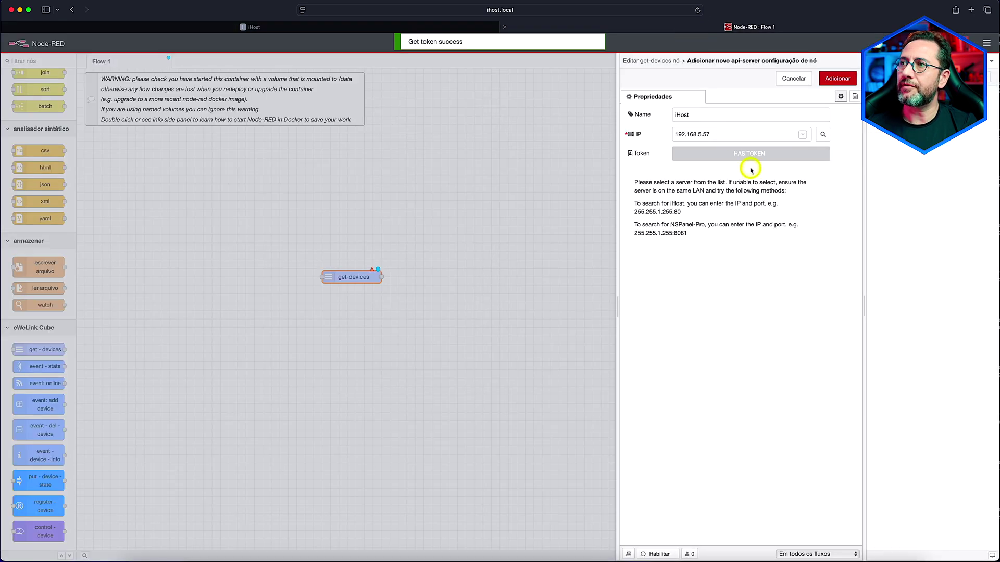
Add the iHost api-server to the get-devices node, then save the node and deploy the flow
click(840, 78)
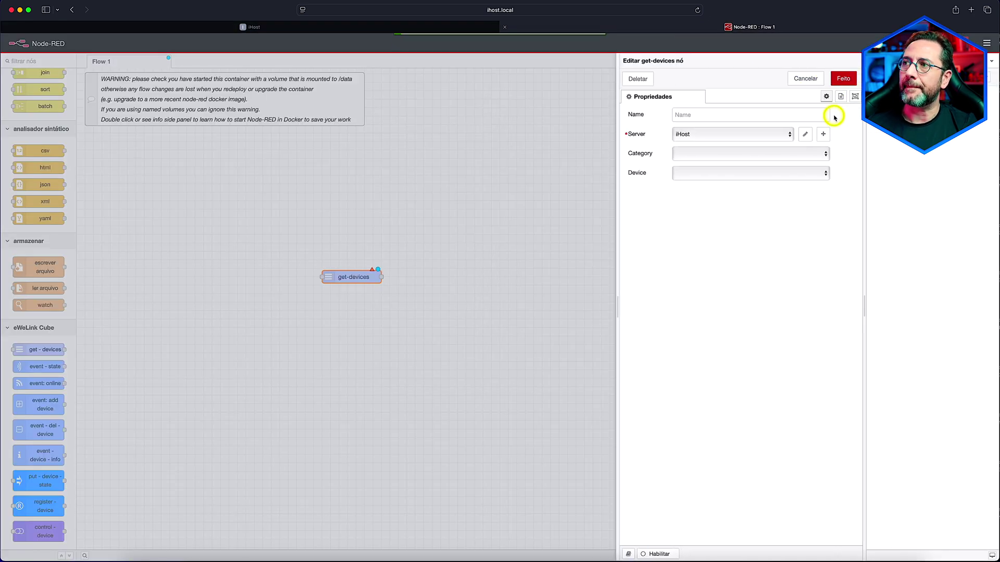
click(855, 79)
key(super+d)
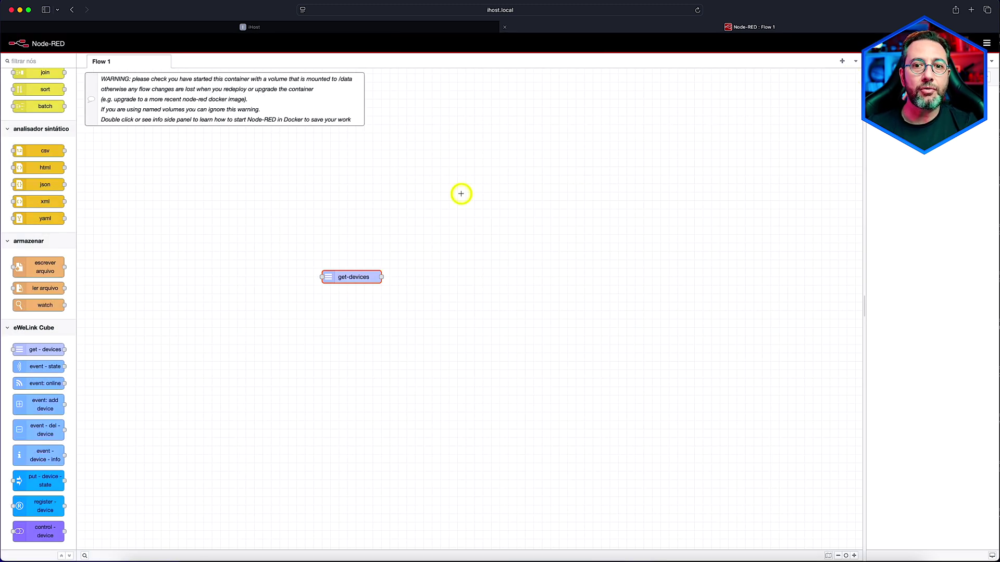
Place an event-state node in Flow 1 below get-devices and set its server to iHost
scroll(85, 354, right, 1)
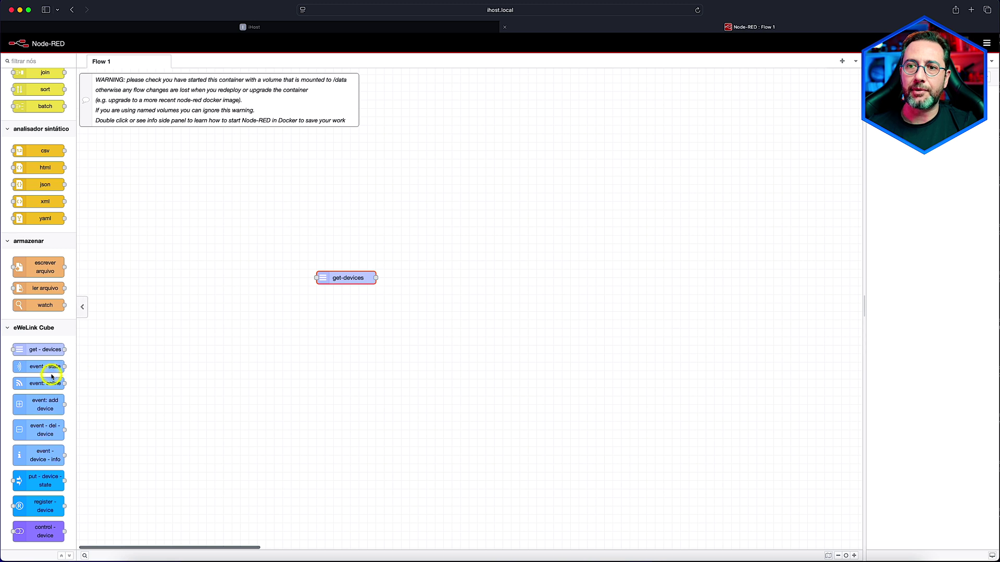
drag(52, 375, 388, 329)
double_click(372, 329)
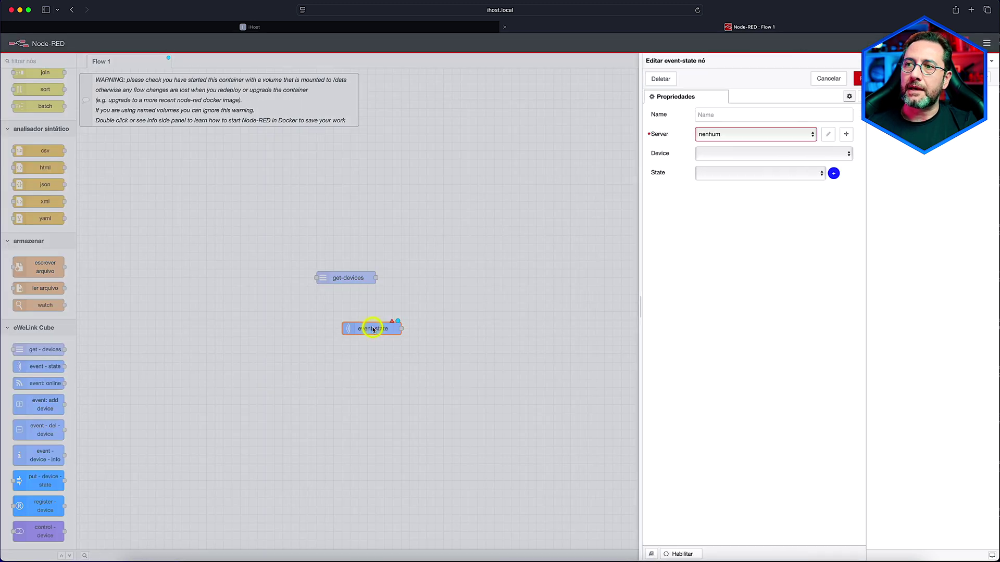
click(822, 154)
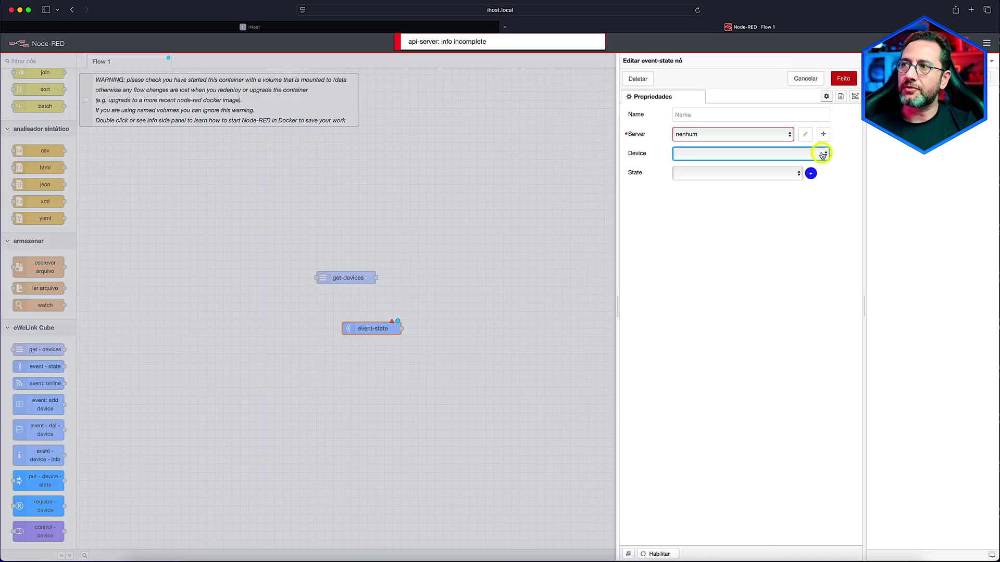
click(781, 134)
click(708, 119)
Set the event-state node's device to IntEscritorio and its state to Channel 1, and save the node
click(822, 152)
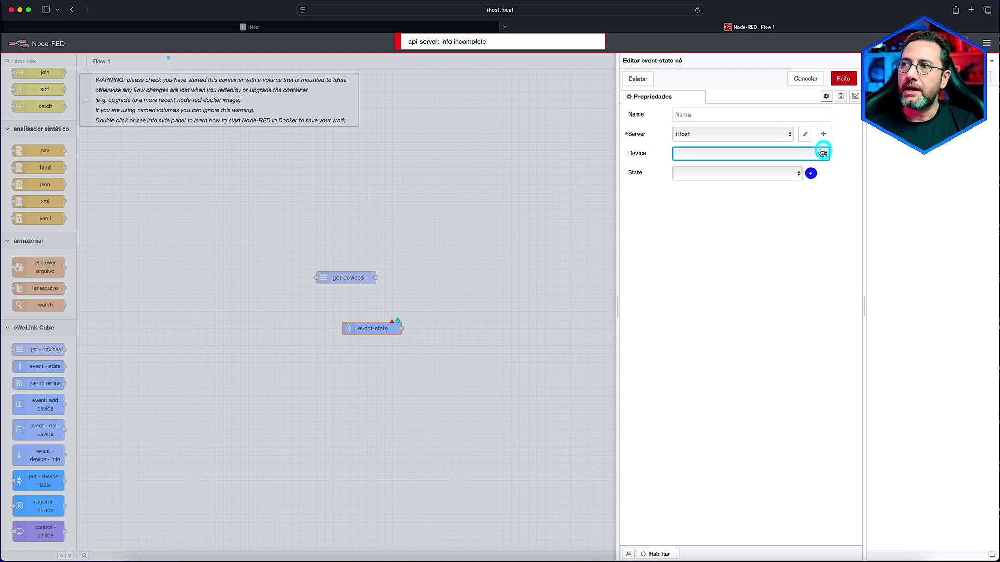
click(812, 152)
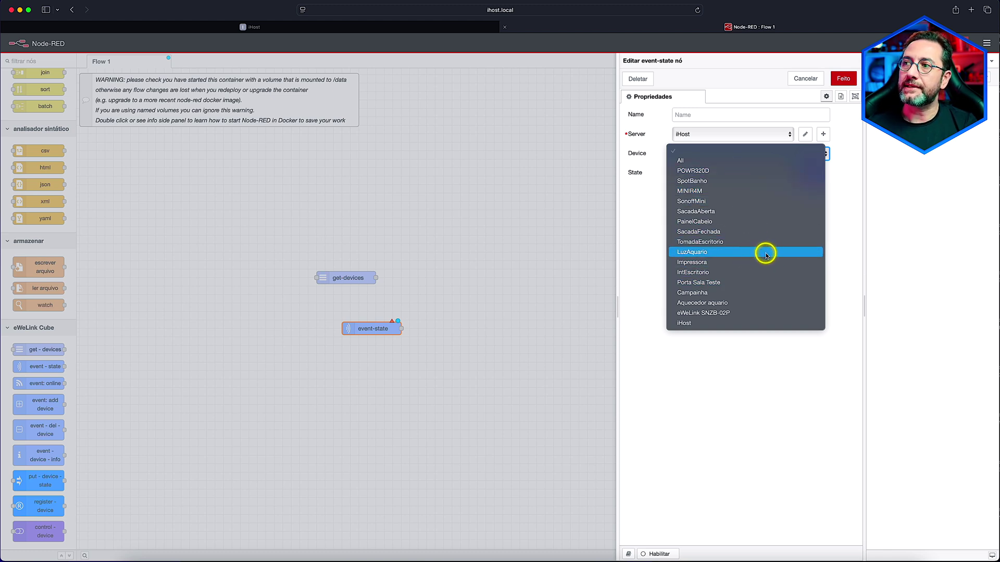
click(743, 271)
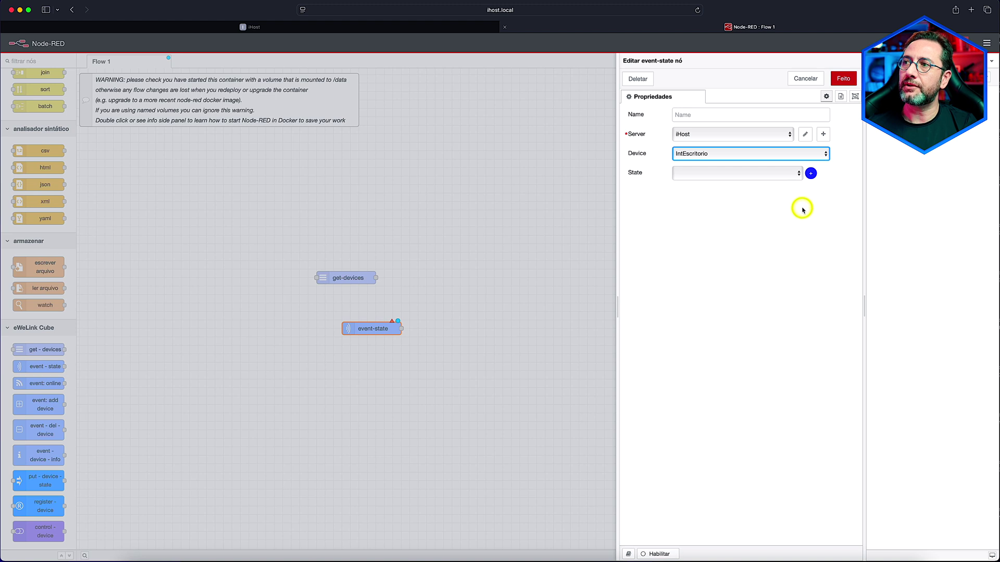
click(739, 175)
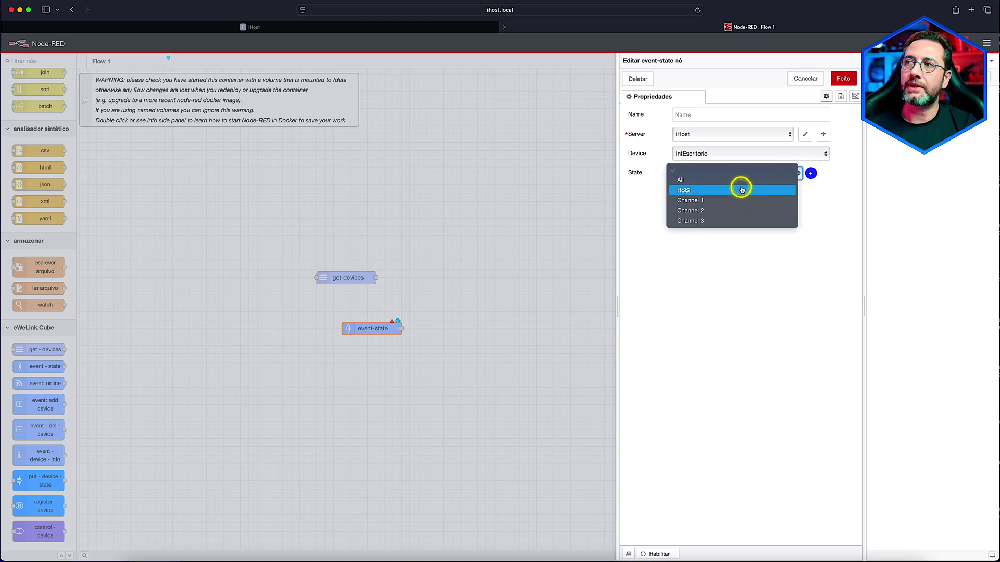
click(737, 199)
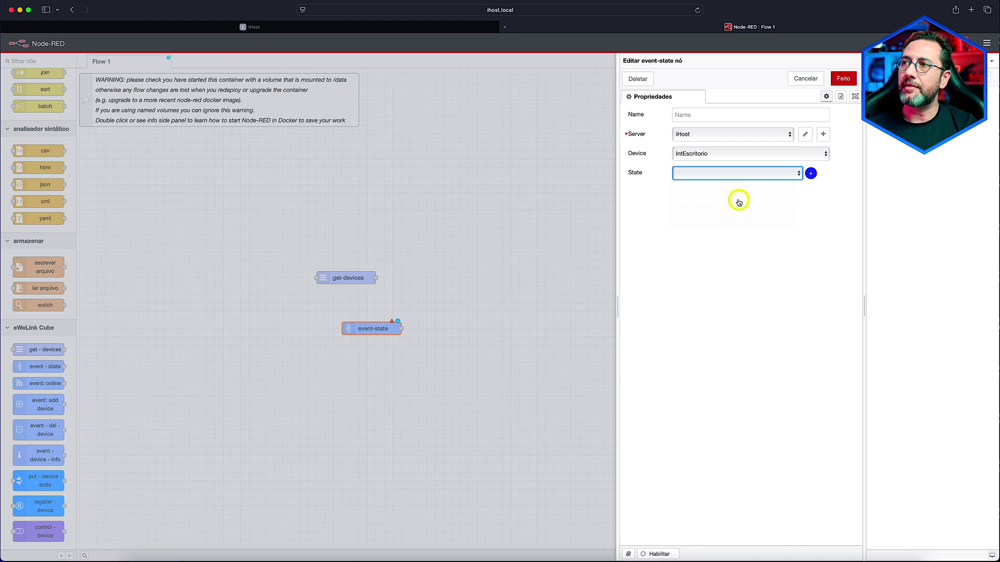
click(843, 79)
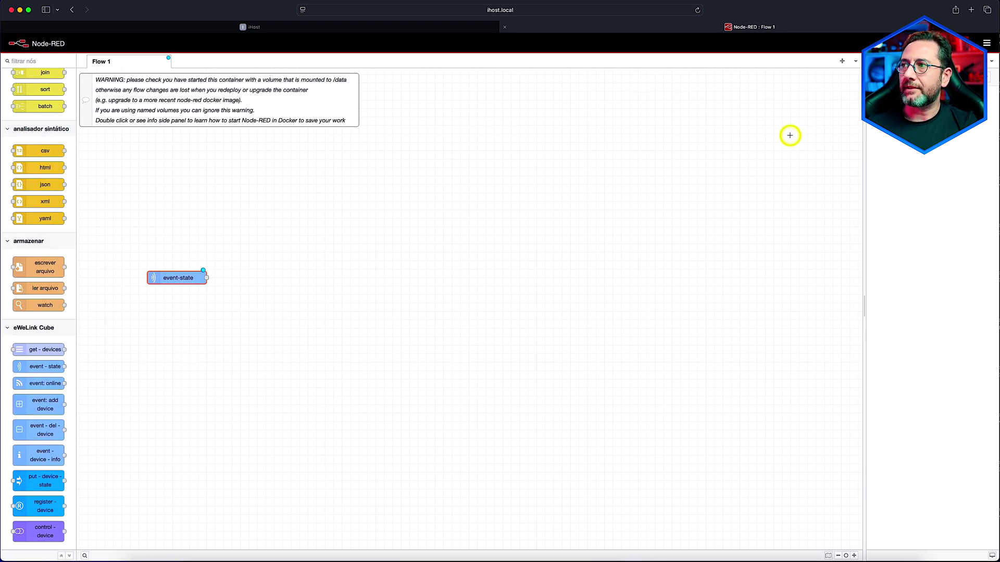
Connect a new debug node to the output of event-state and deploy the flow
scroll(60, 223, up, 15)
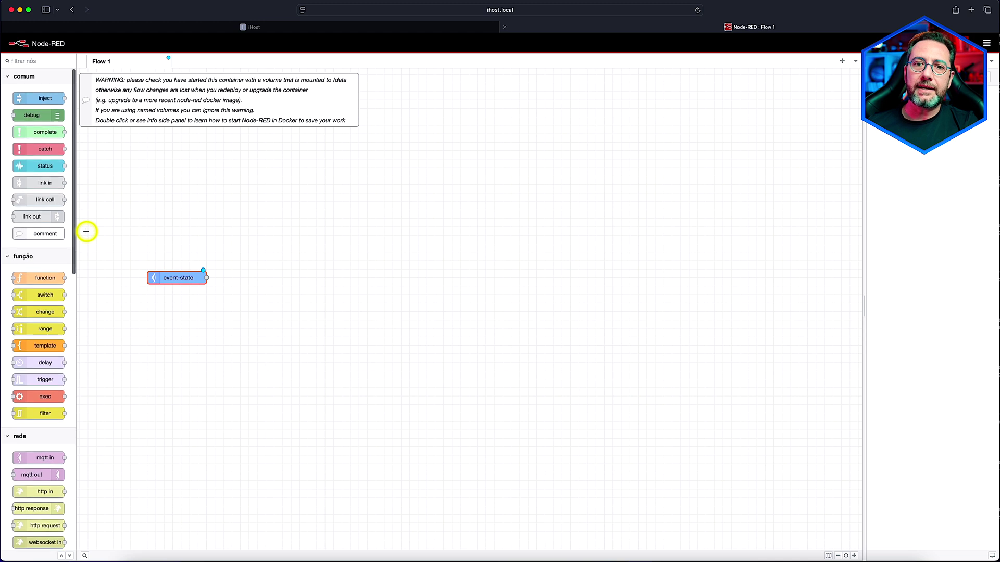
drag(32, 115, 280, 275)
drag(206, 278, 253, 280)
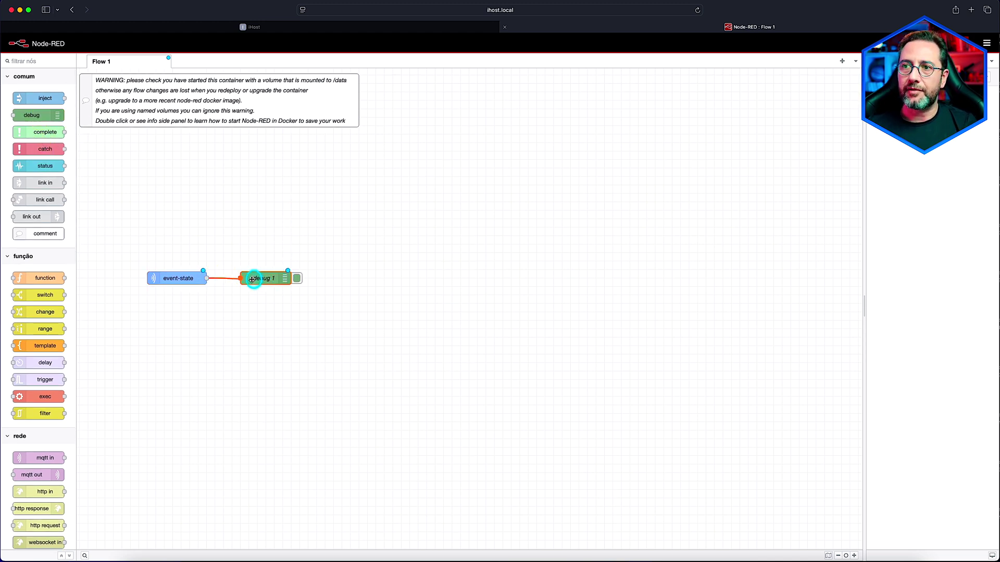
click(953, 43)
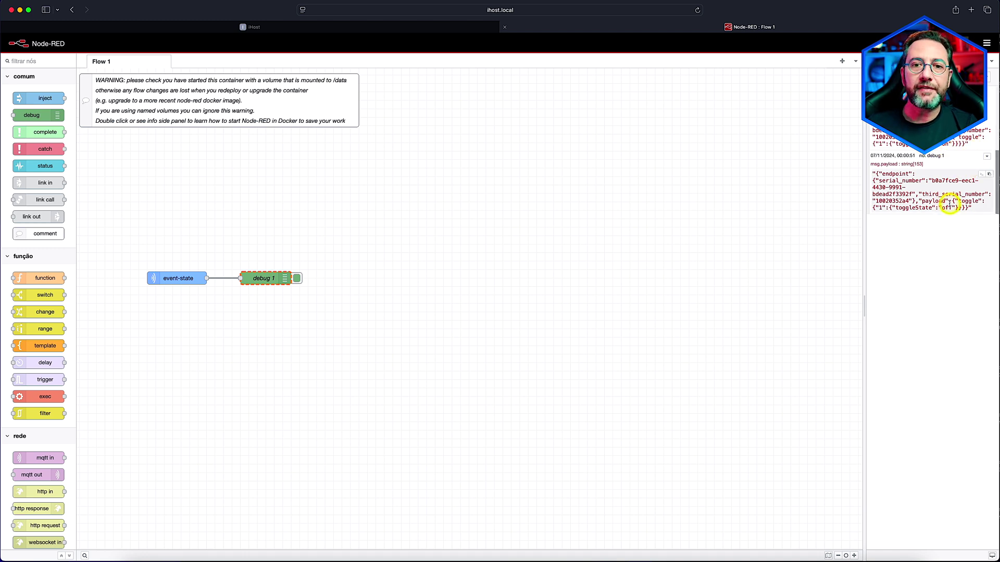
Delete the debug 1 node and place a switch node beside event-state in its place
click(279, 279)
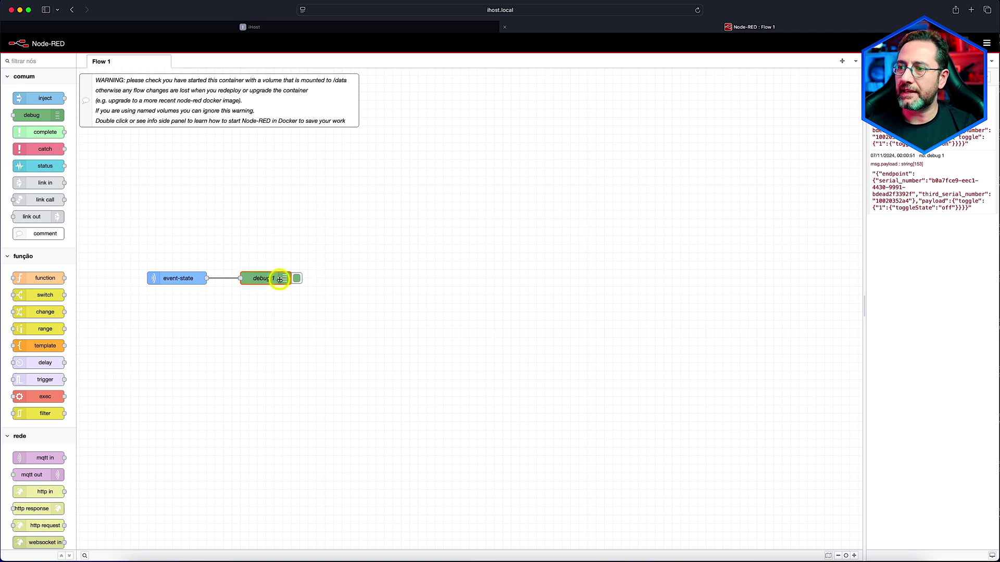
key(Delete)
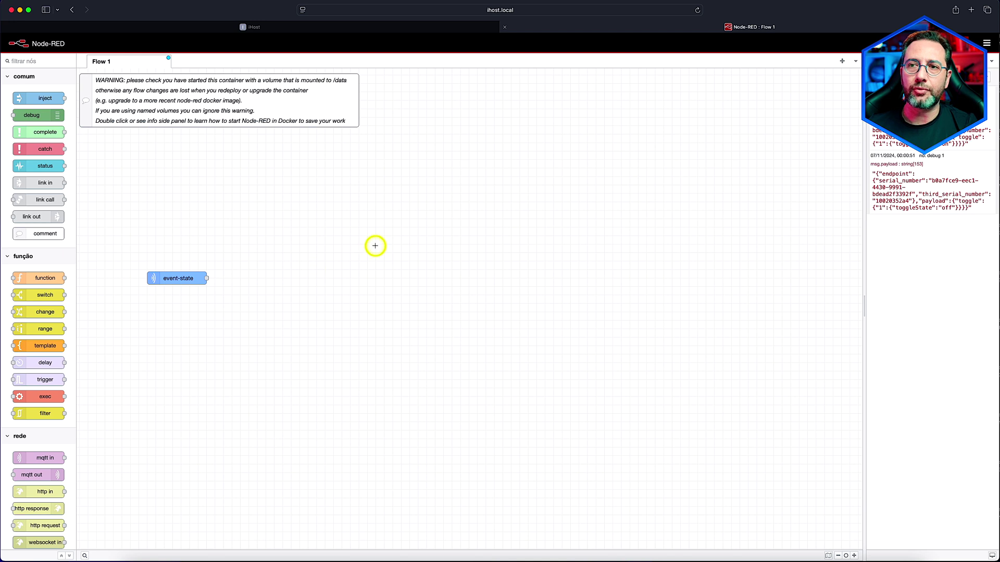
drag(44, 295, 279, 277)
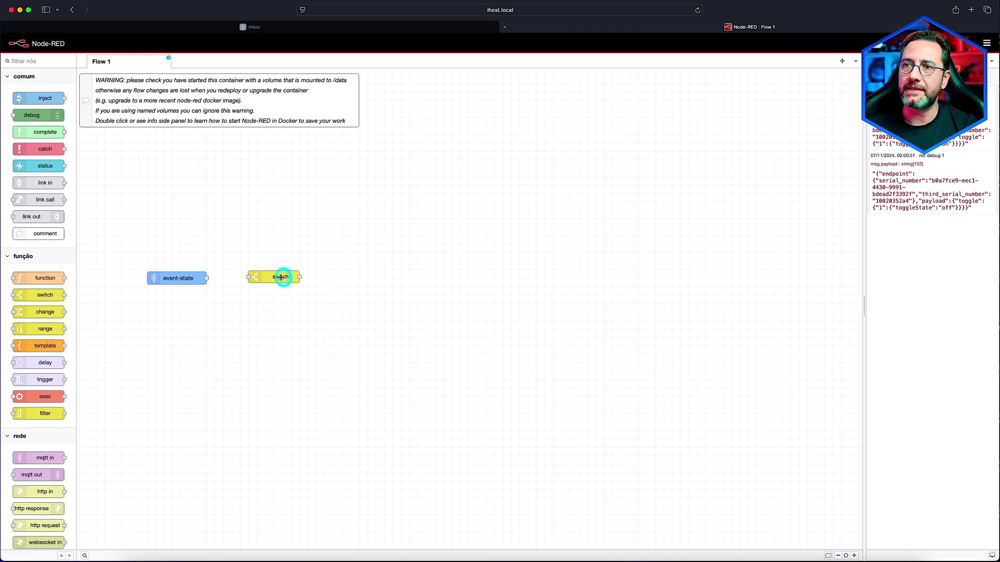
Set the switch node's first rule on msg.payload to contém "on"
double_click(281, 278)
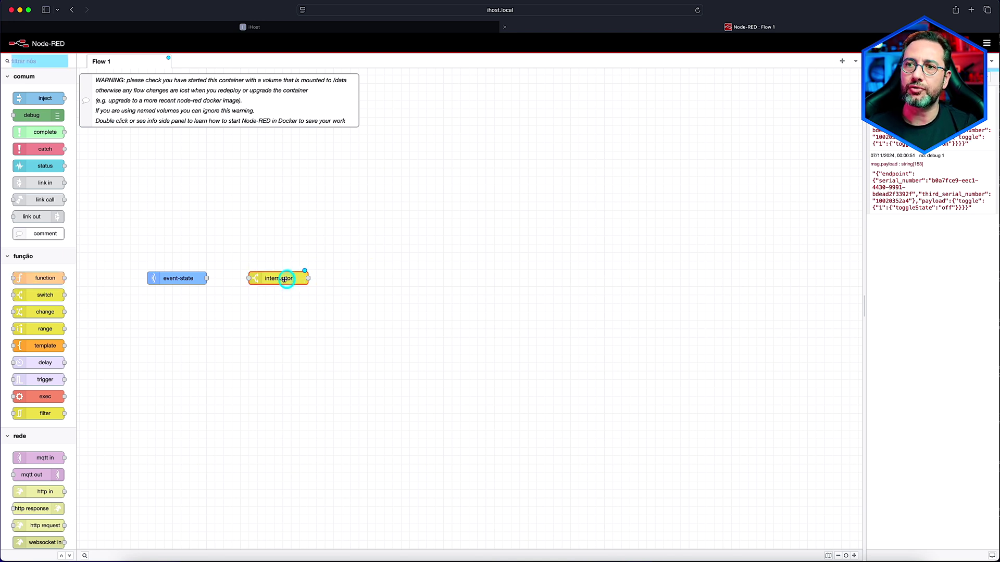
click(658, 160)
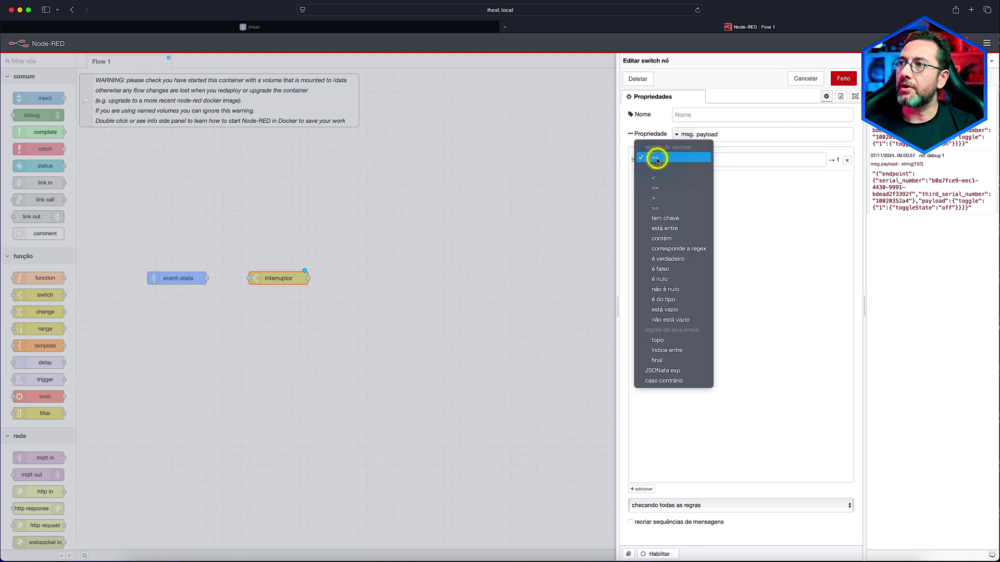
click(699, 240)
click(732, 160)
text(on)
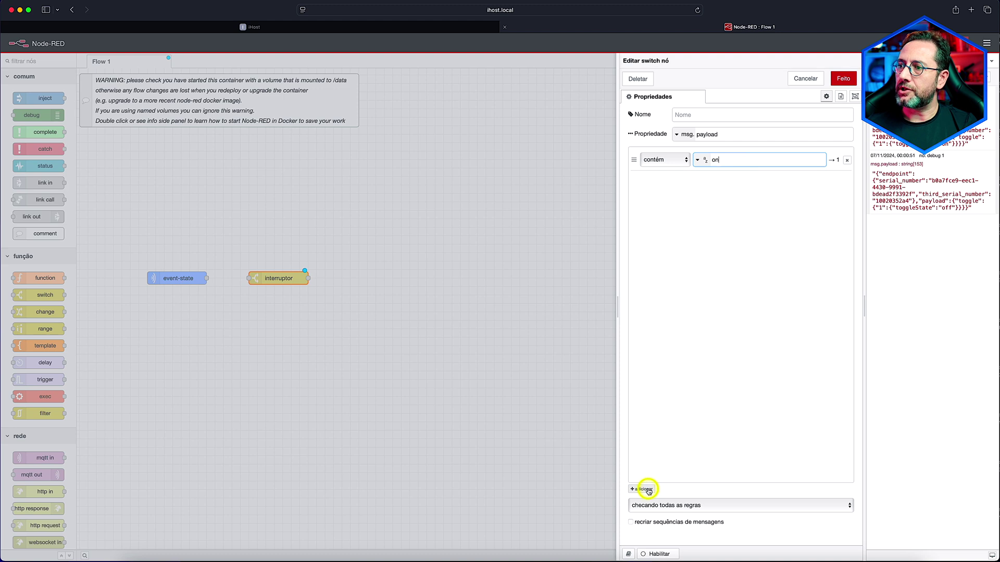
Add a second rule to the switch node, contém "off", and save the node
click(642, 488)
click(662, 181)
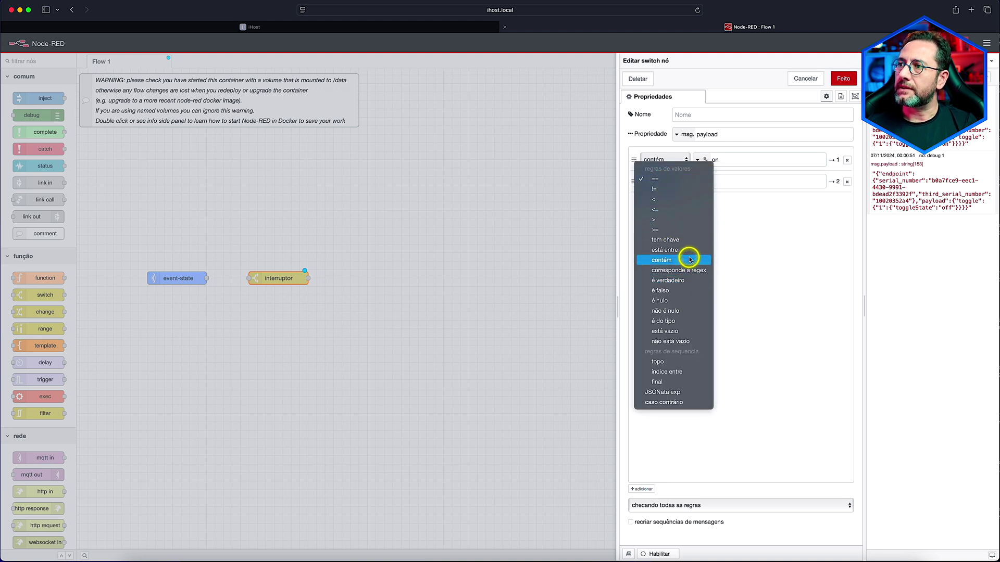
click(679, 259)
click(734, 180)
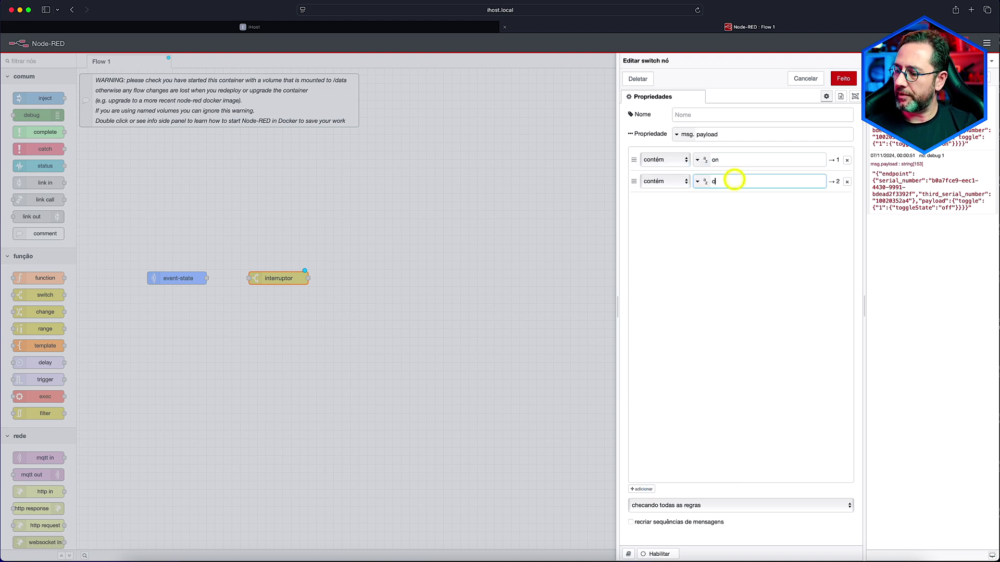
text(off)
click(843, 78)
Wire event-state to the switch node and attach a separate debug node to each of its two outputs
drag(207, 278, 253, 278)
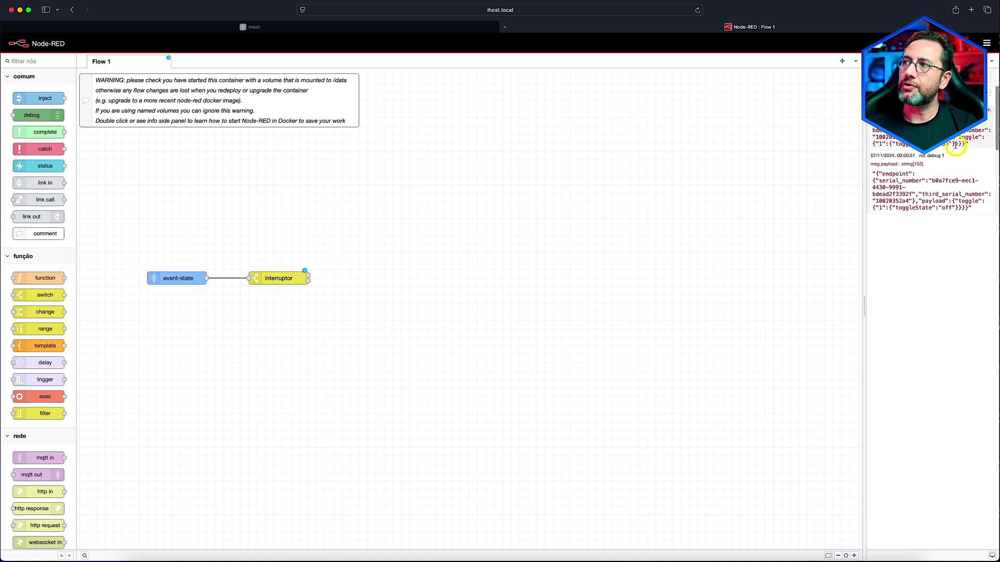
drag(309, 275, 432, 220)
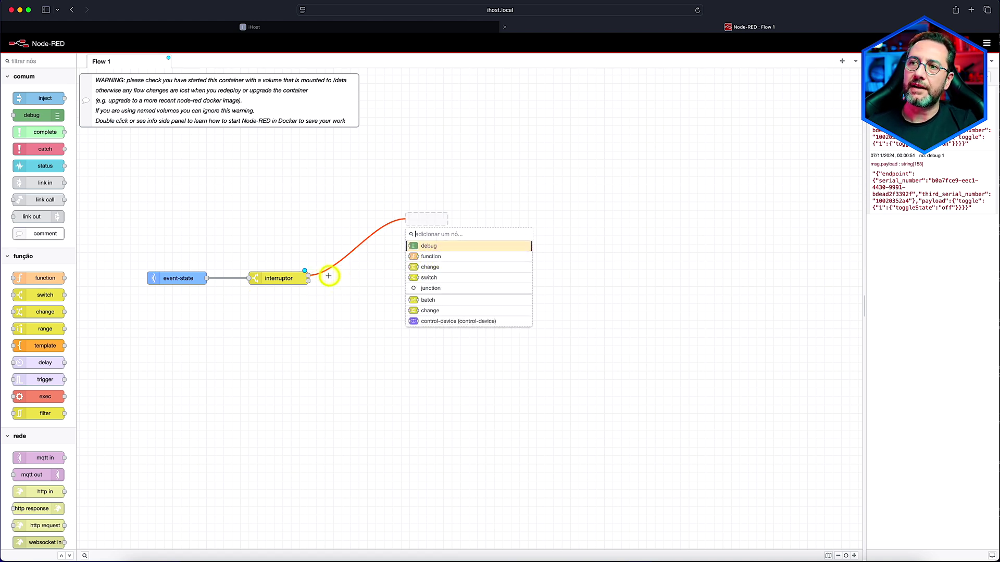
click(441, 248)
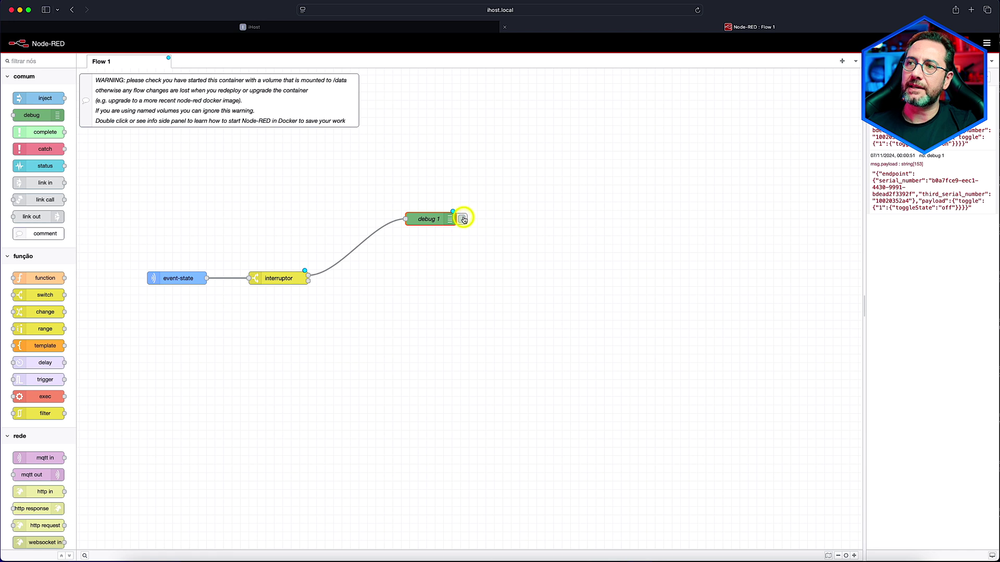
drag(308, 281, 470, 298)
click(492, 331)
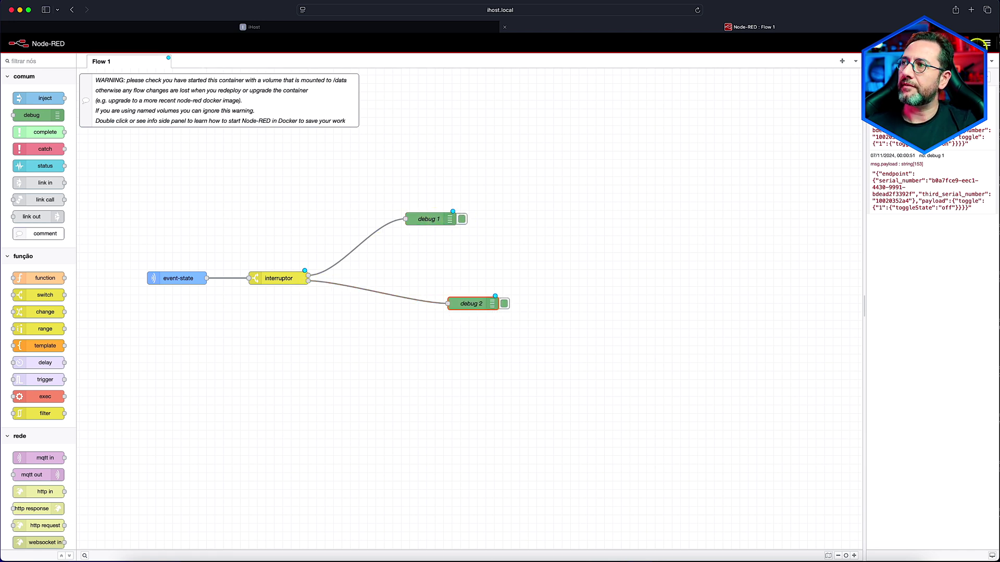
Deploy the flow and clear the old debug messages to test both switch outputs
click(953, 43)
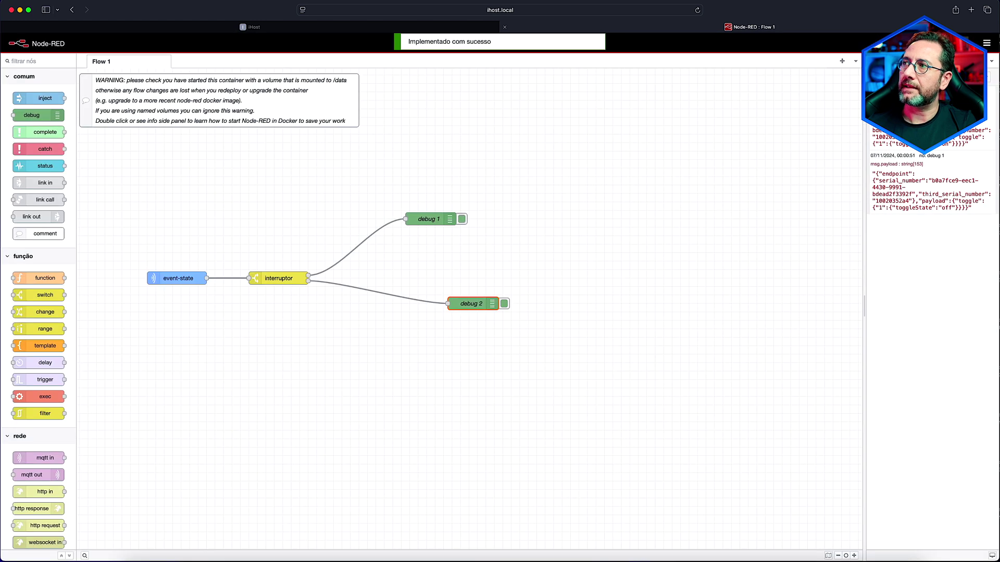
key(ctrl+alt+l)
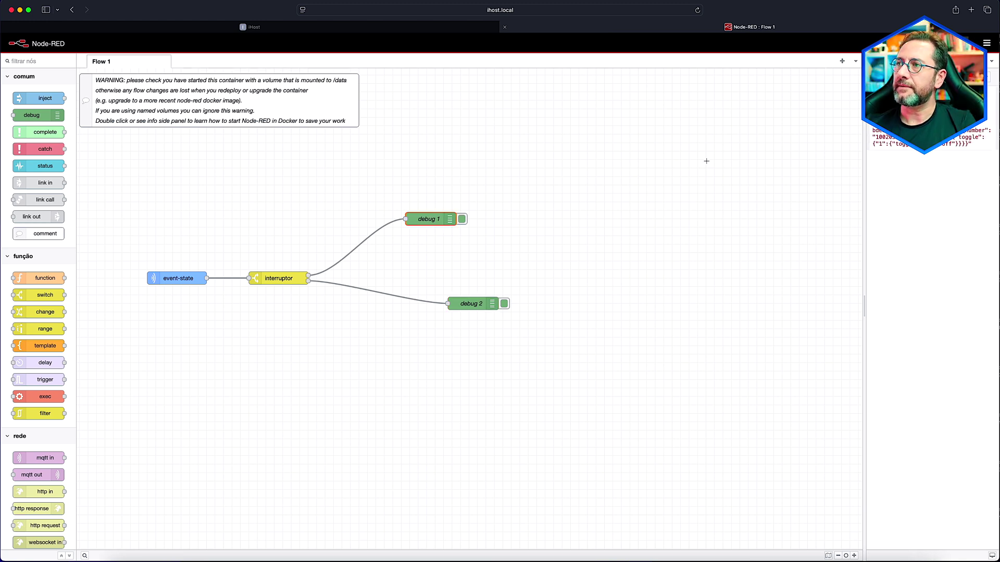
click(957, 208)
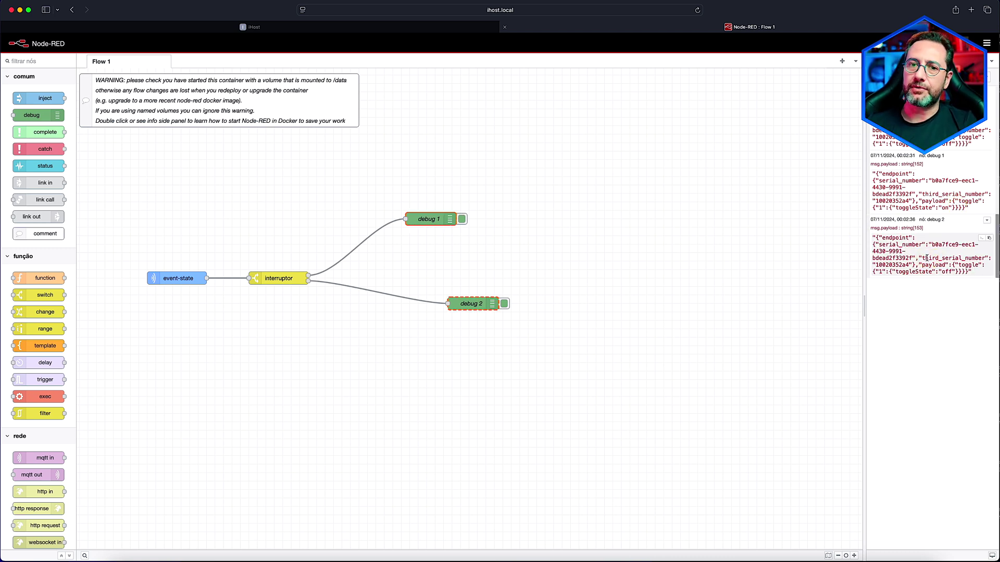
Delete the debug 1 and debug 2 nodes from the switch node's outputs
click(432, 219)
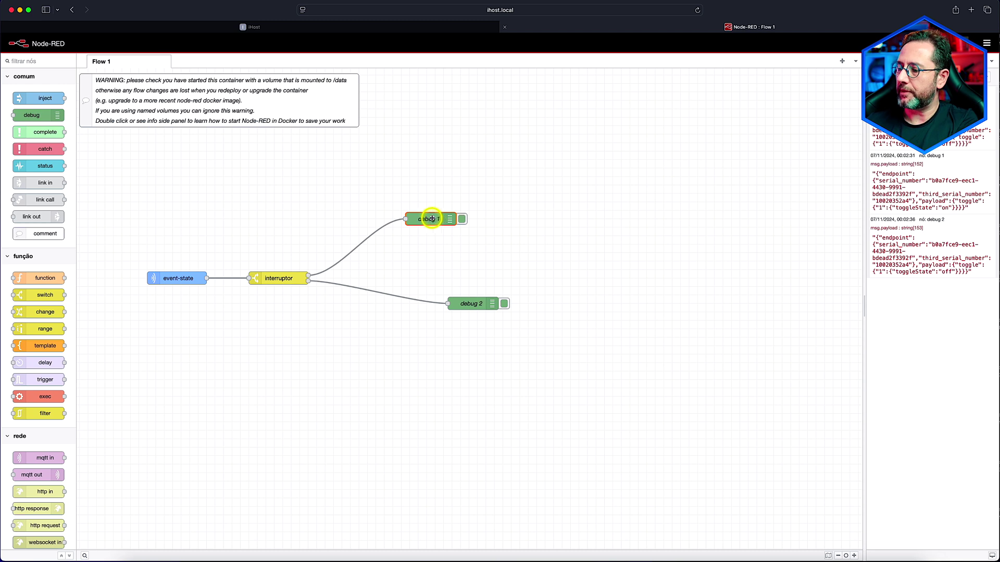
key(Delete)
click(477, 303)
key(Delete)
scroll(62, 402, down, 10)
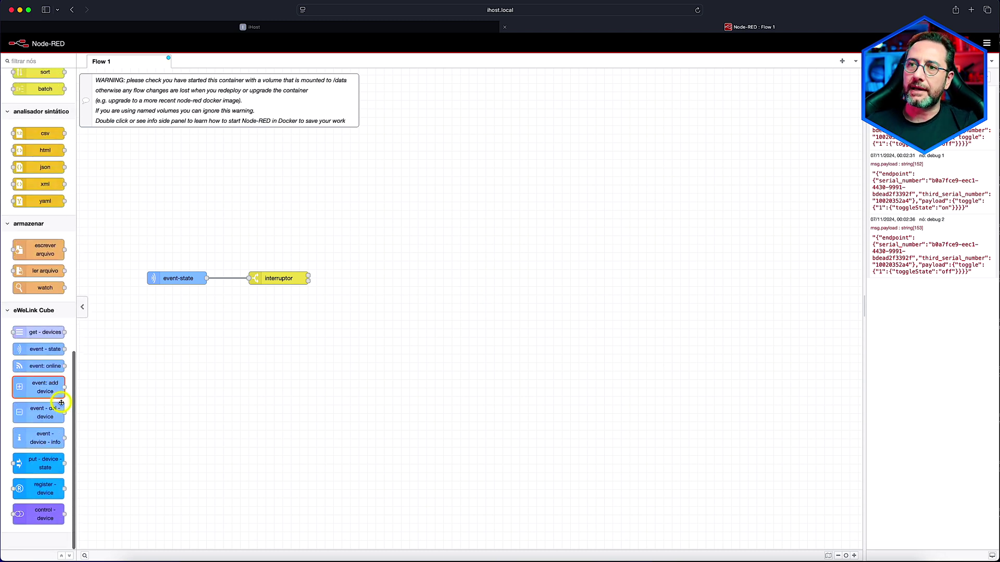
Add a control-device node beside the interruptor node and set its server, category and device to iHost
drag(49, 524, 396, 263)
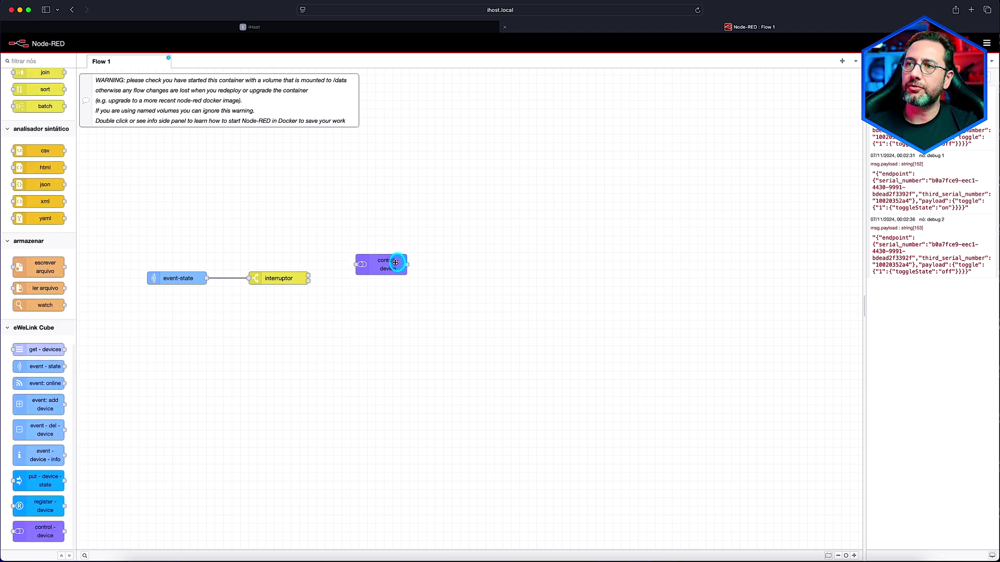
double_click(402, 269)
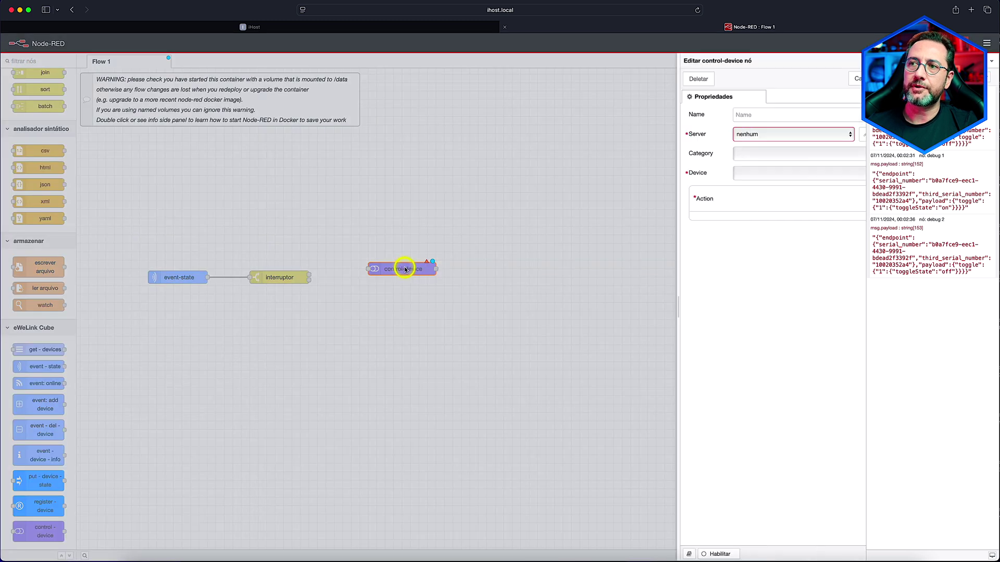
click(728, 135)
click(727, 136)
click(730, 155)
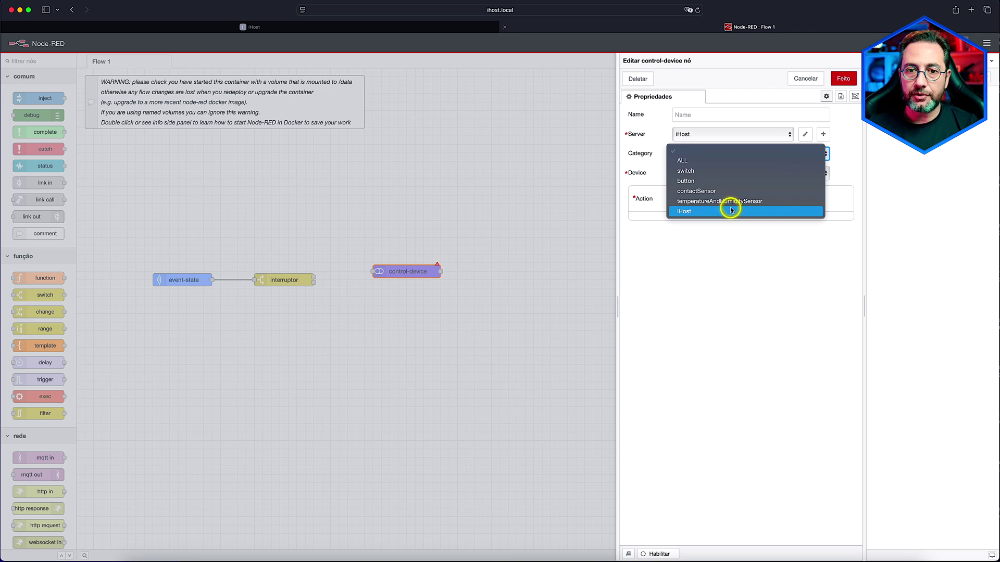
click(711, 211)
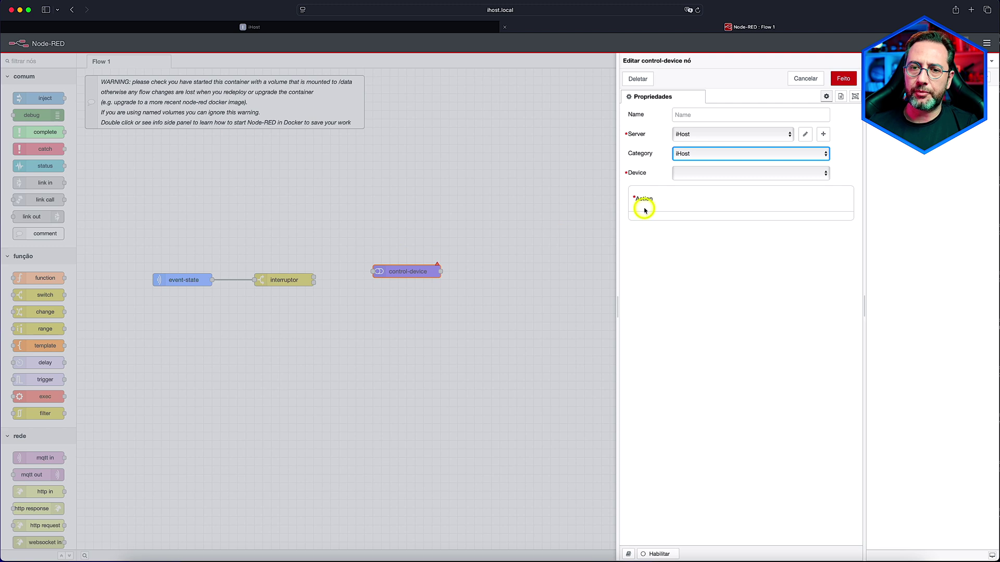
click(741, 173)
click(730, 181)
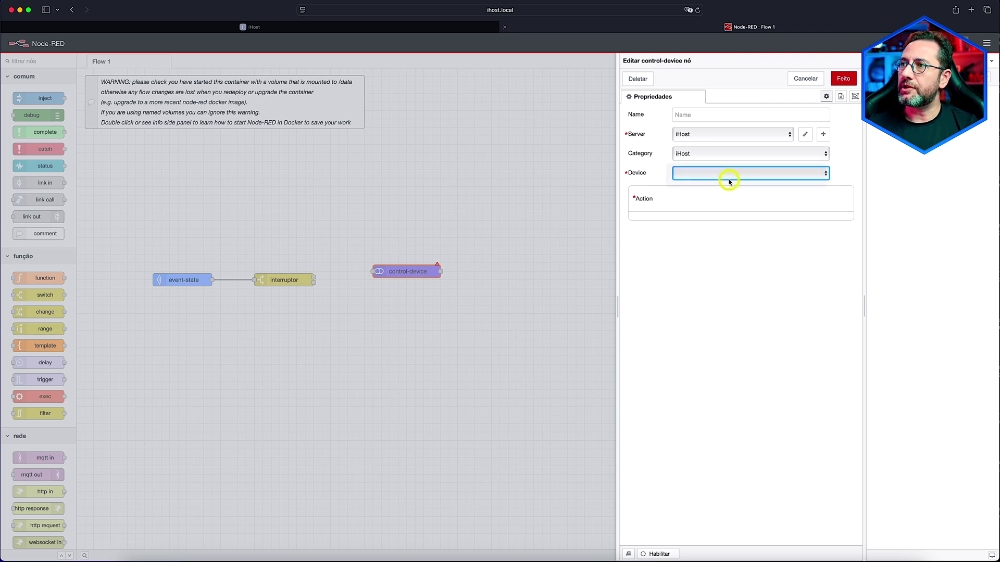
Enable the ihost action and configure it as Alert Ringtone with ringtone alert1 and alarm volume 100
click(831, 228)
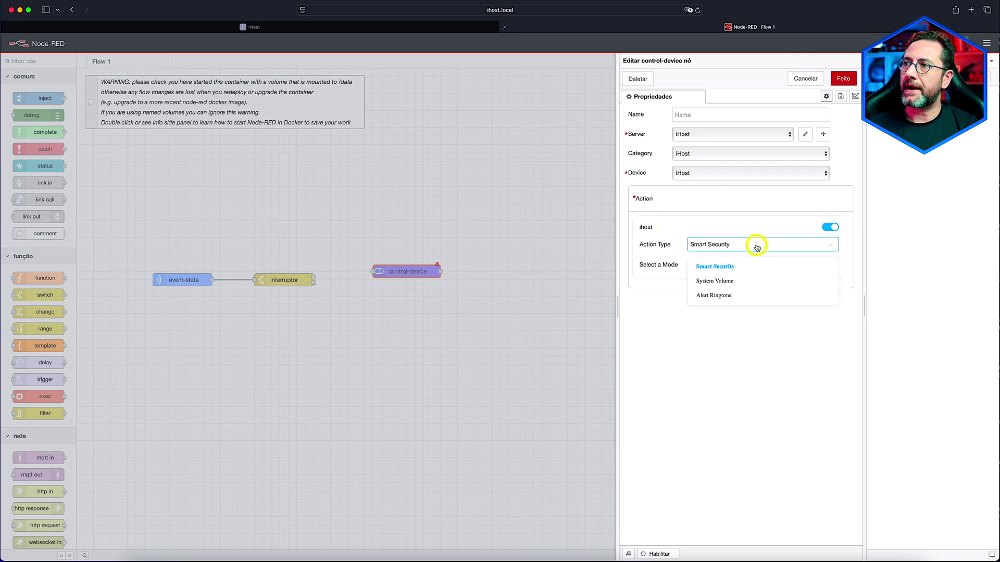
click(756, 247)
click(749, 245)
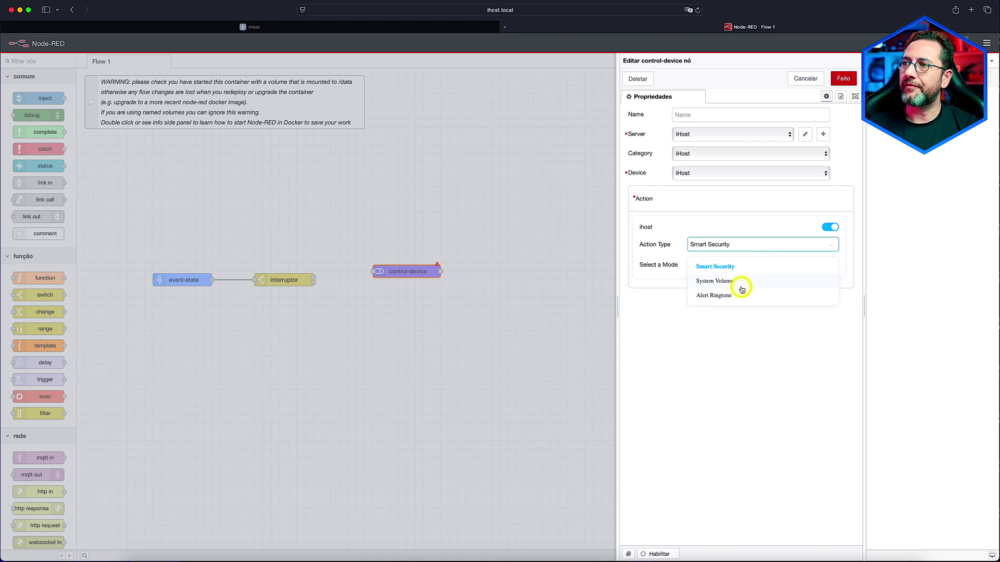
click(735, 295)
click(757, 262)
click(742, 286)
click(728, 289)
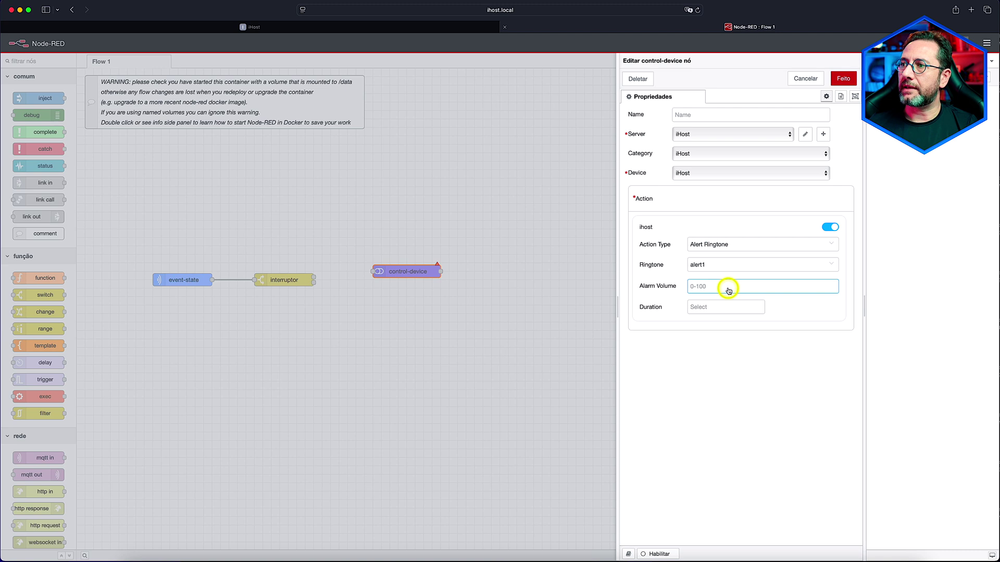
Set the alarm duration to Custom with 00m05s and save the control-device node
click(737, 308)
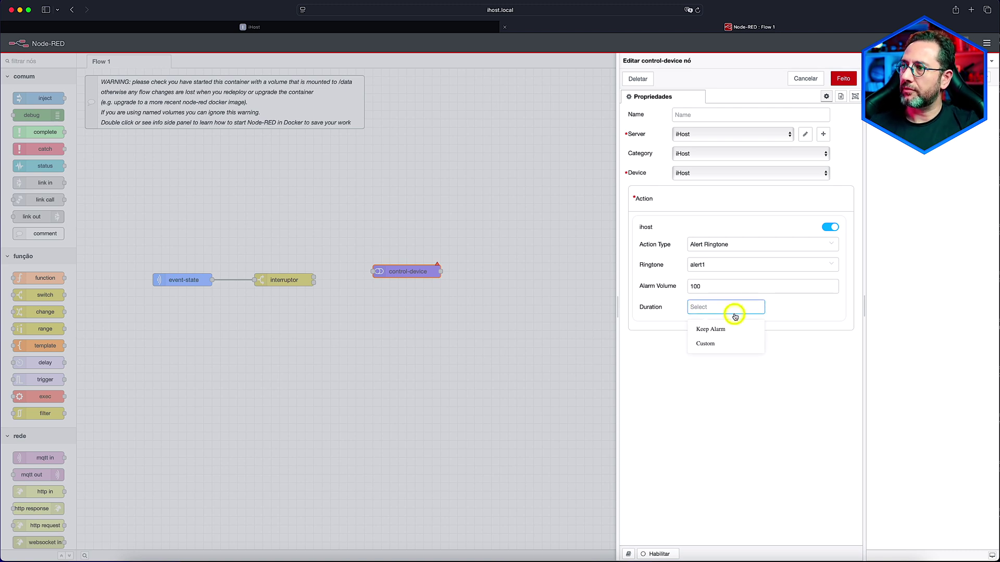
click(705, 343)
click(833, 408)
click(844, 81)
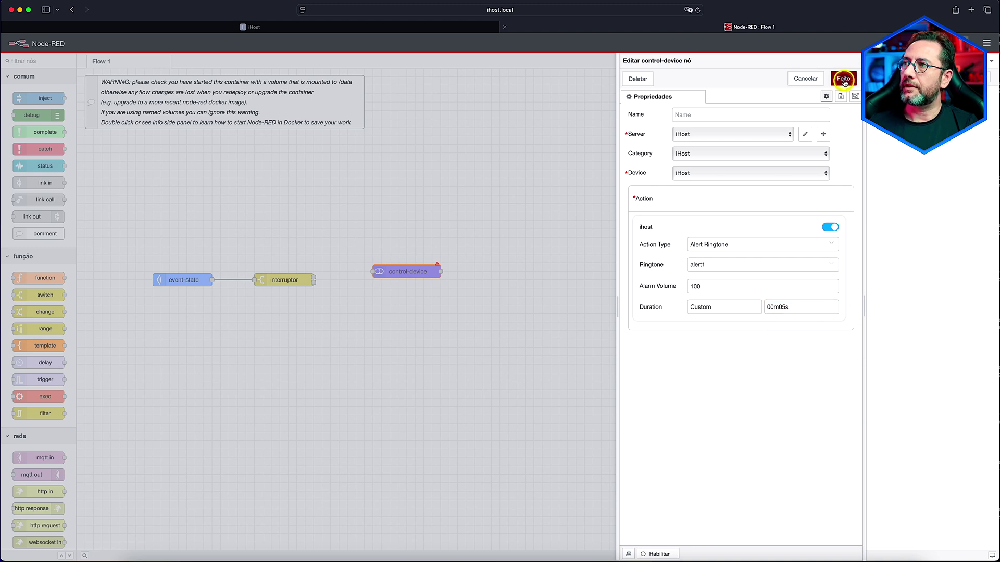
Wire the interruptor node's first output to the control-device node and deploy the flow
key(ctrl+d)
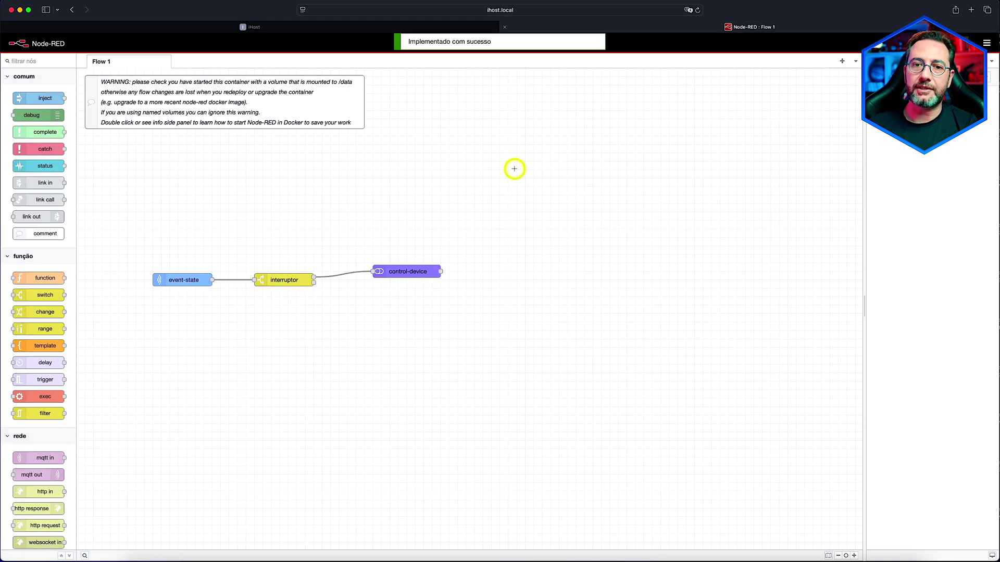